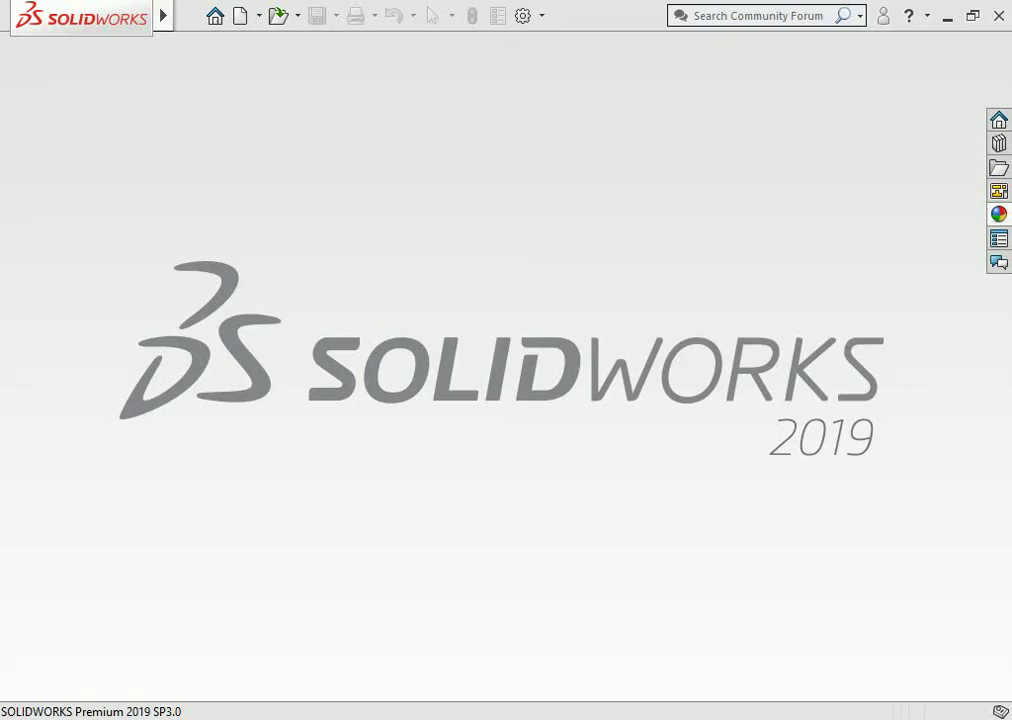
Step: Create a new part document (Part4) and select the Top Plane
left_click(240, 15)
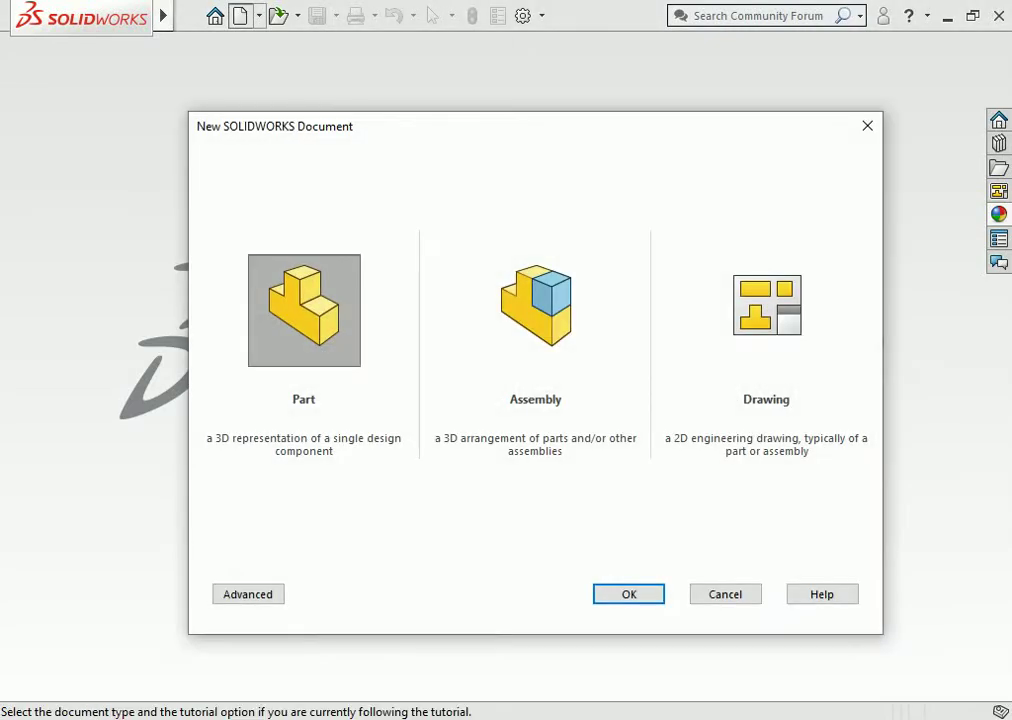
key("Return")
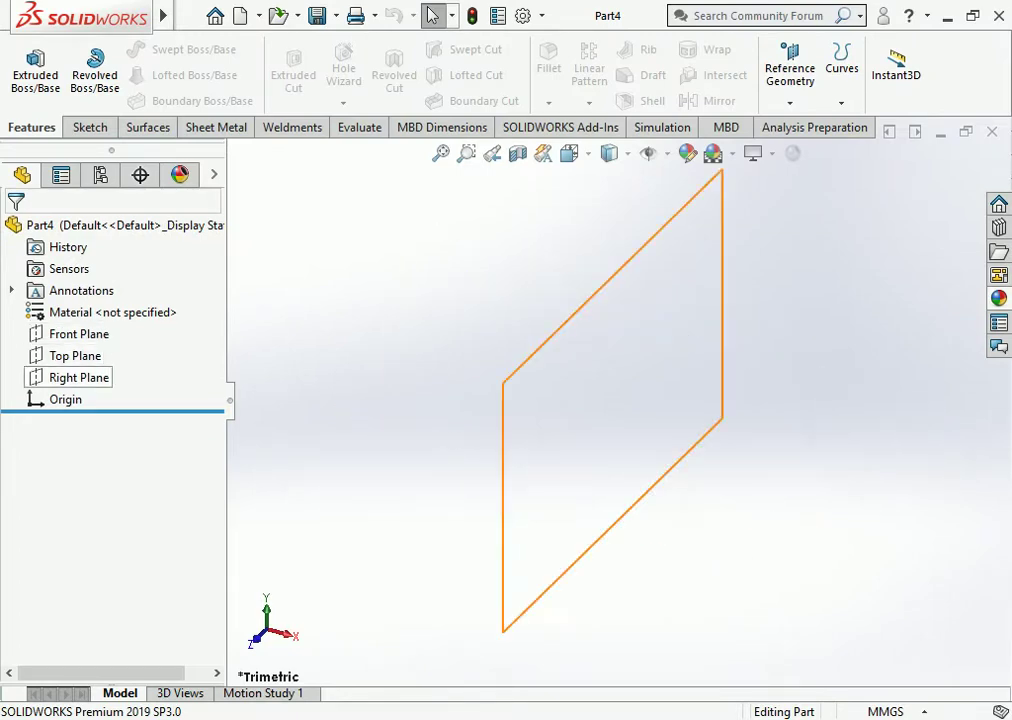
left_click(75, 355)
Step: Sketch a center rectangle on the Top Plane with its centre on the origin
left_click(106, 330)
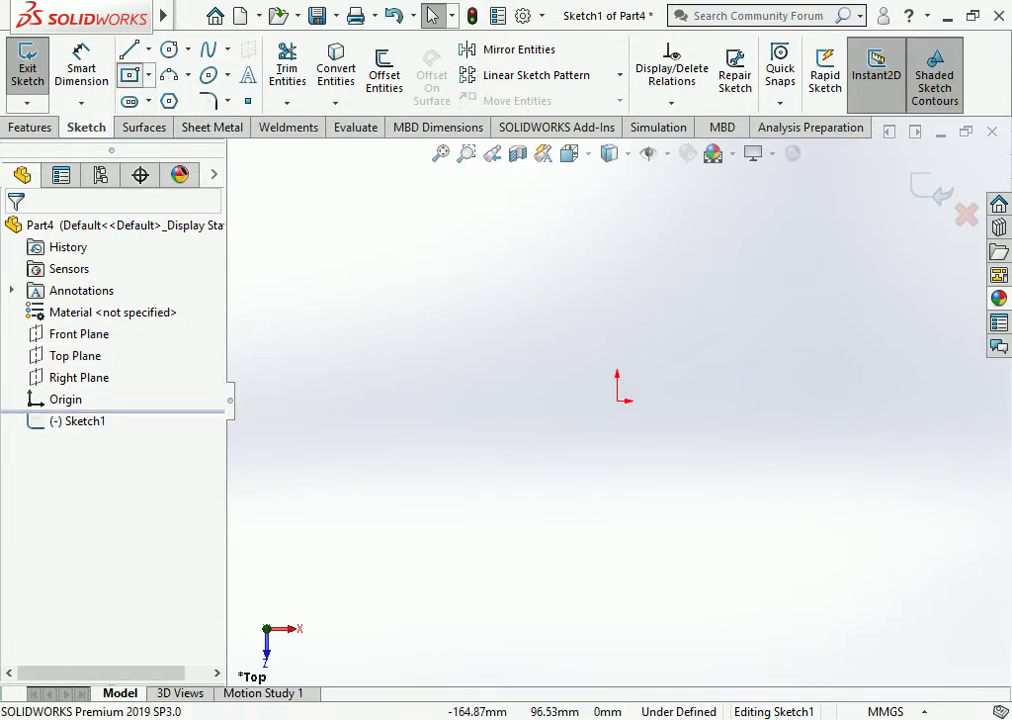
left_click(129, 75)
left_click(617, 400)
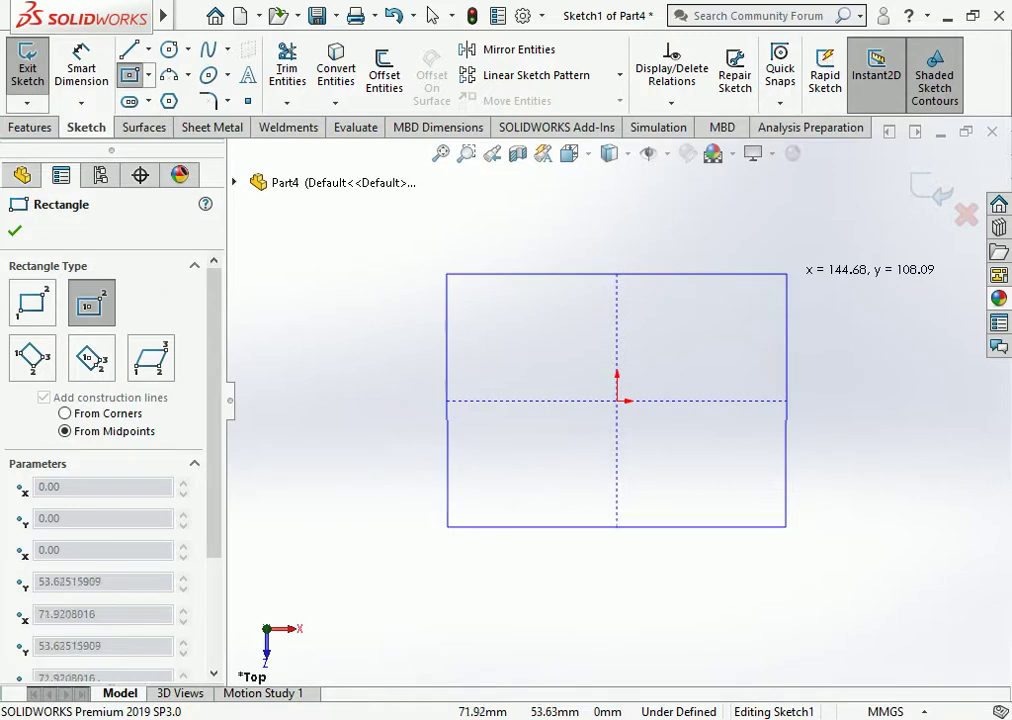
left_click(781, 276)
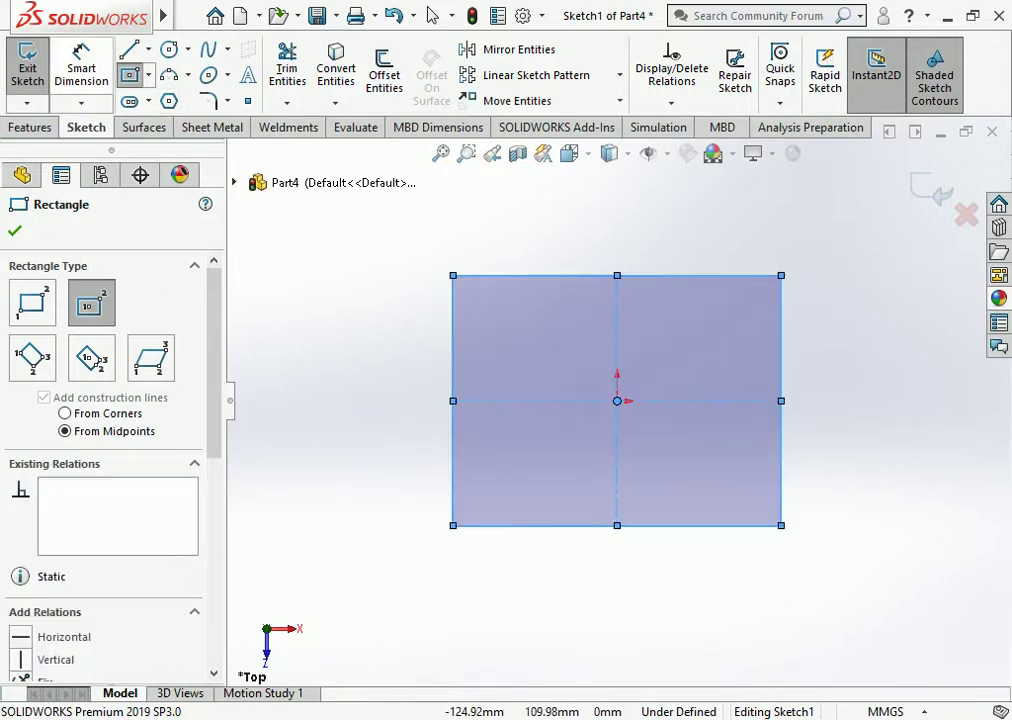
left_click(81, 62)
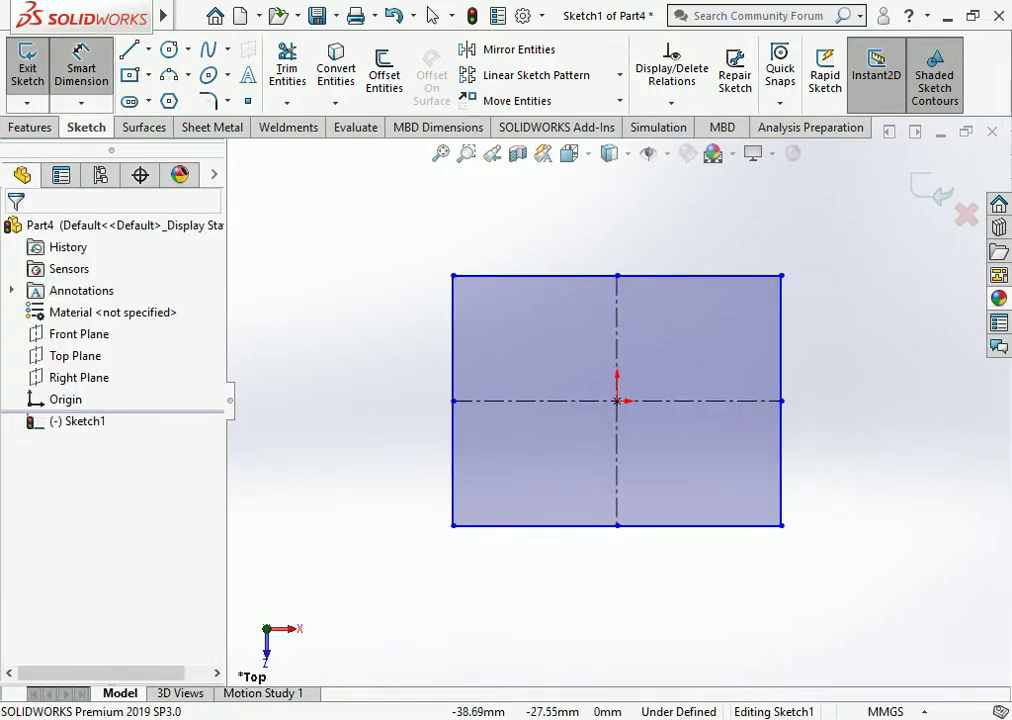
Step: Dimension the rectangle's bottom edge to 140 mm, correcting a mistyped 15
left_click(568, 526)
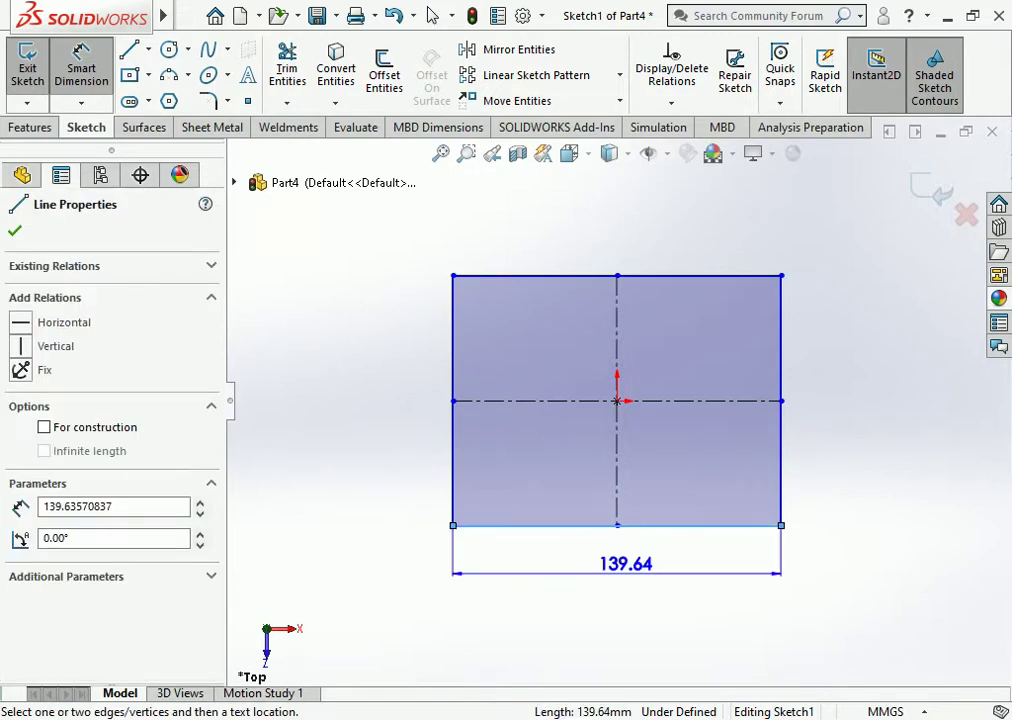
left_click(626, 564)
type("15")
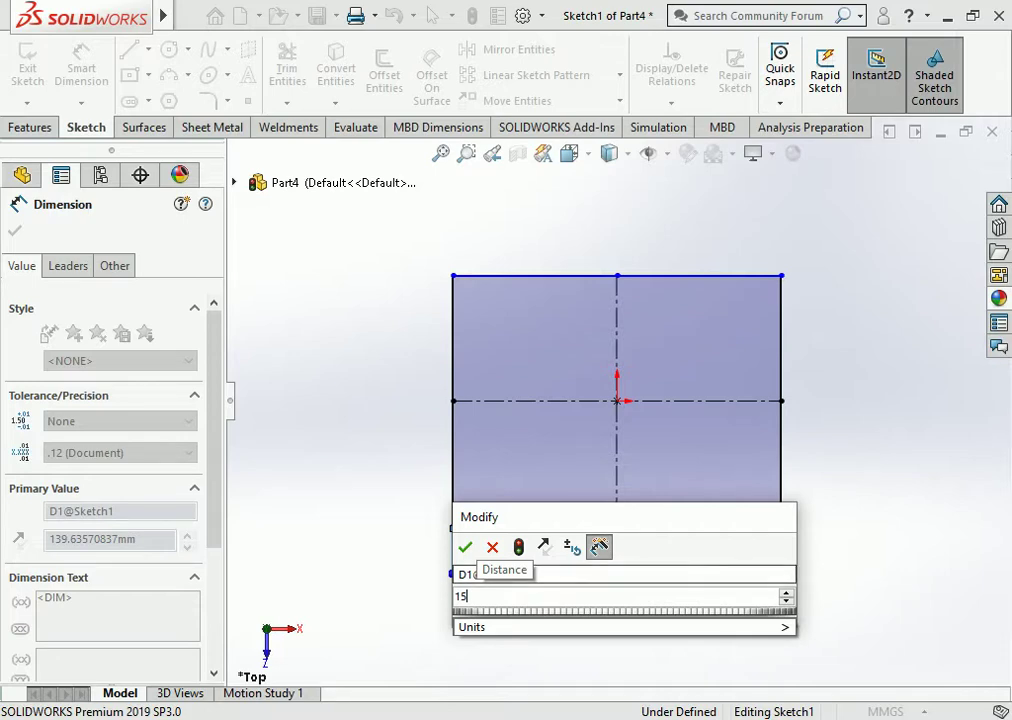
key("ctrl+a")
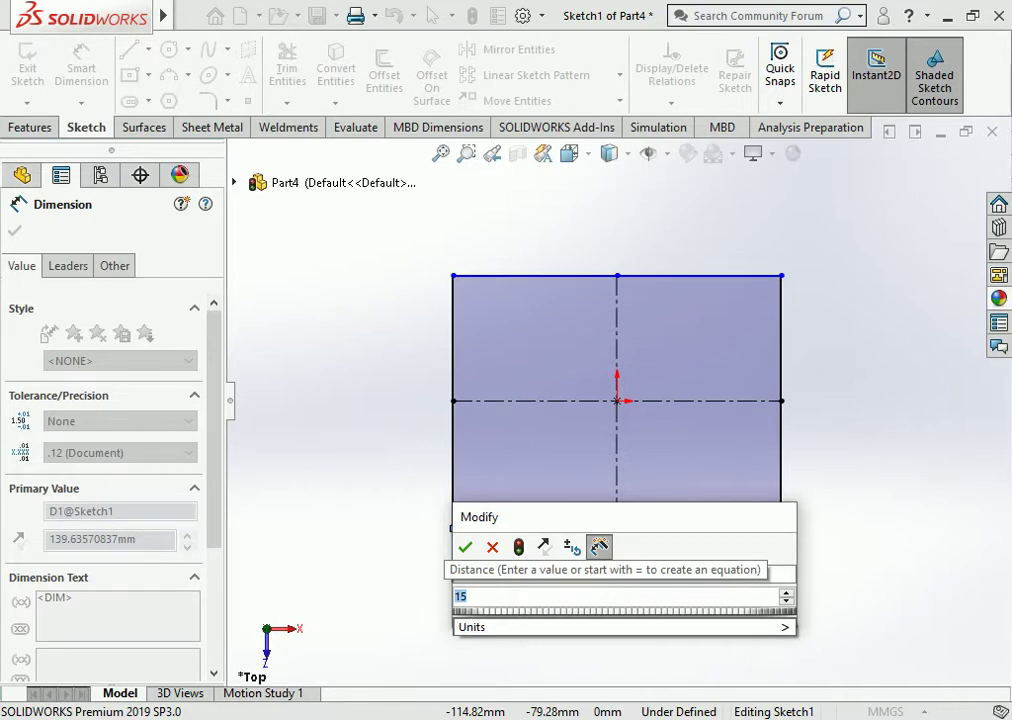
key("ctrl+z")
type("140")
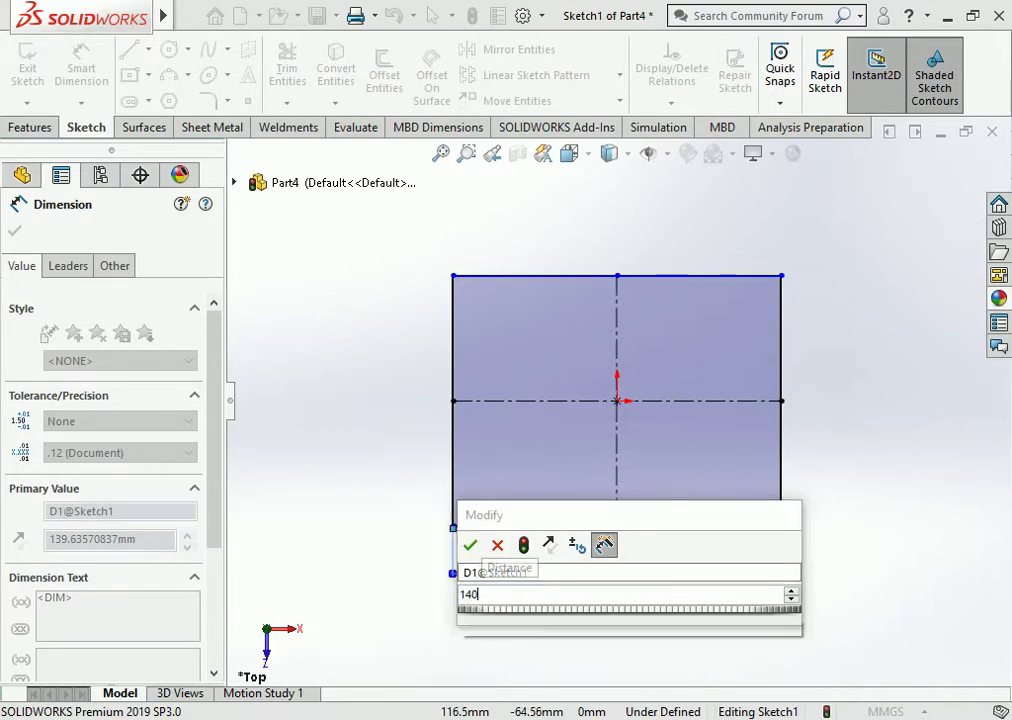
key("Return")
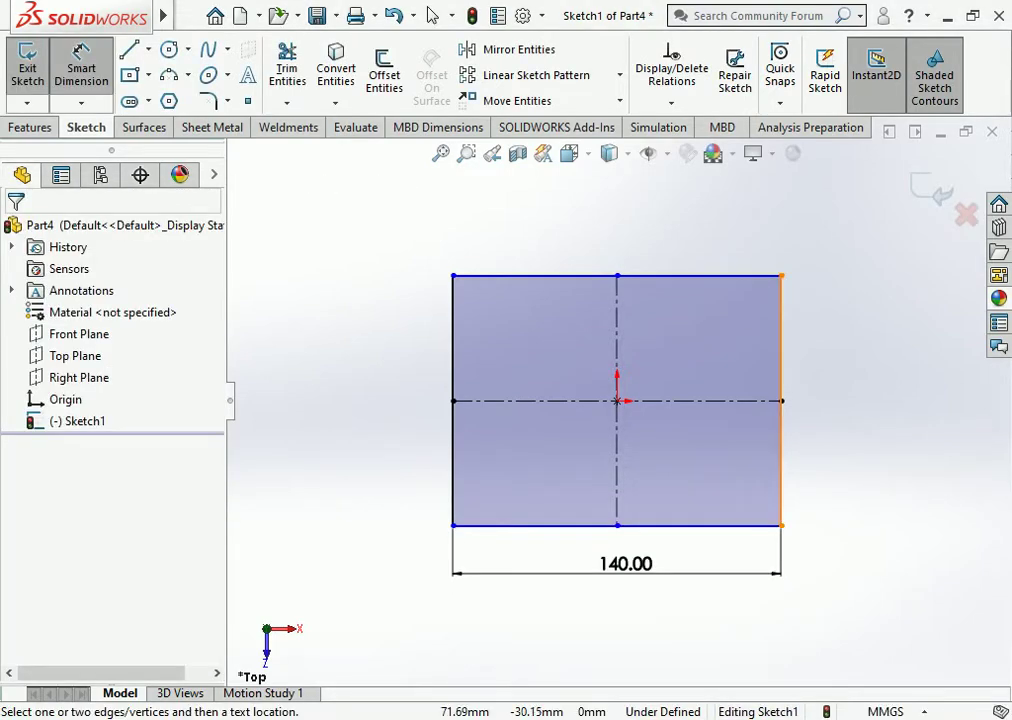
Step: Dimension the right edge to 100 mm height and tidy the dimension placement
left_click(781, 450)
left_click(835, 400)
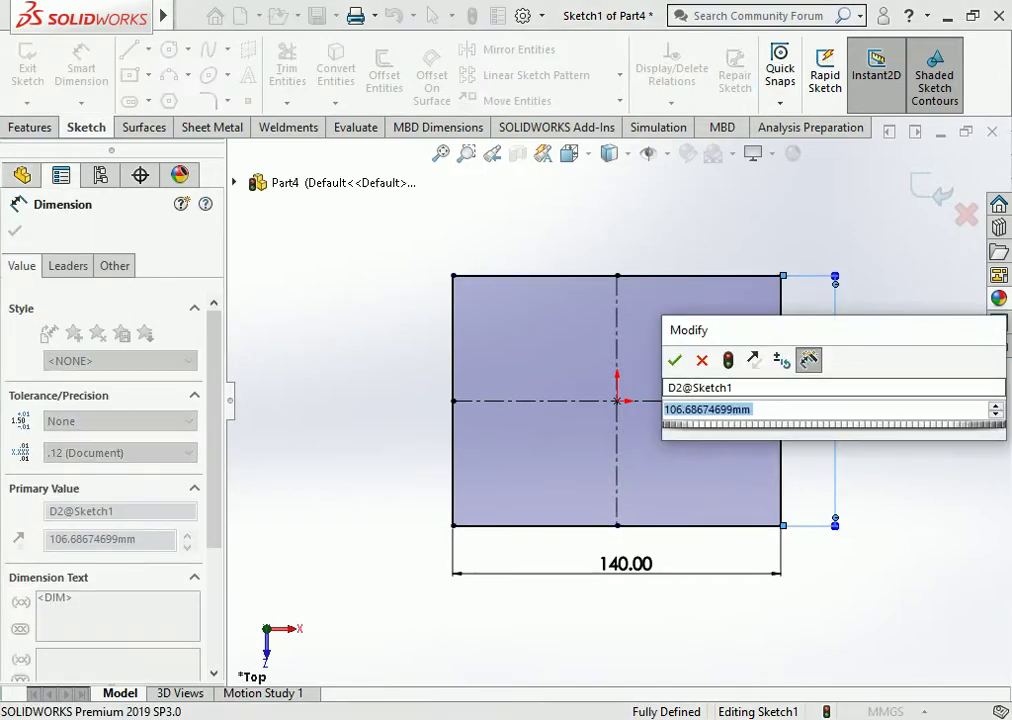
type("100")
key("Return")
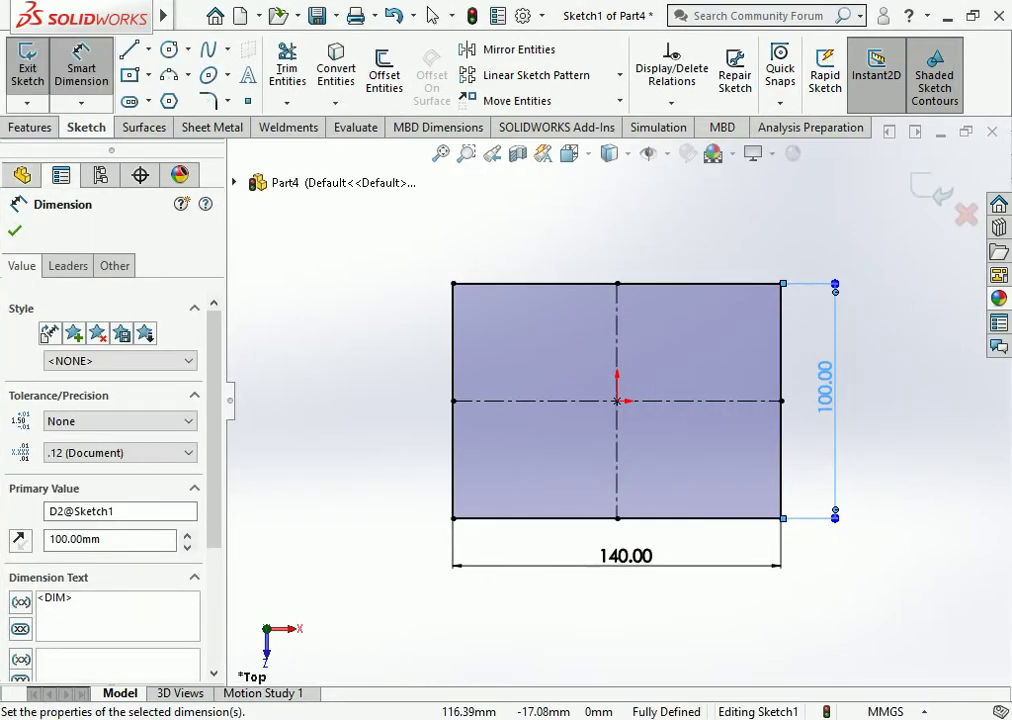
left_click(625, 569)
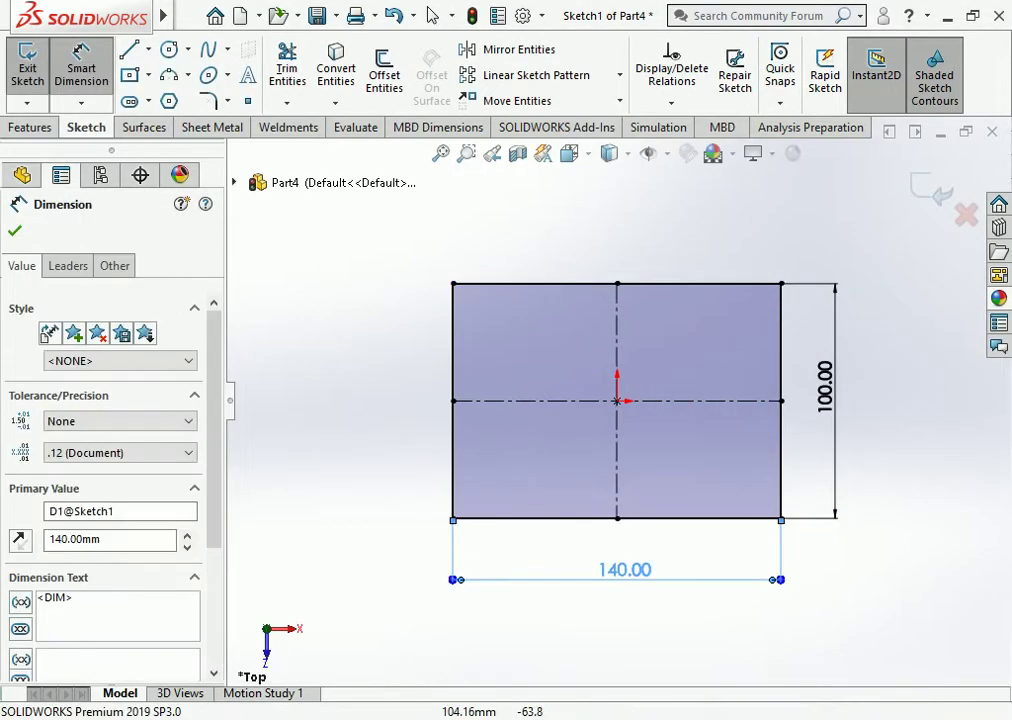
key("Escape")
left_click_drag(826, 395, 818, 395)
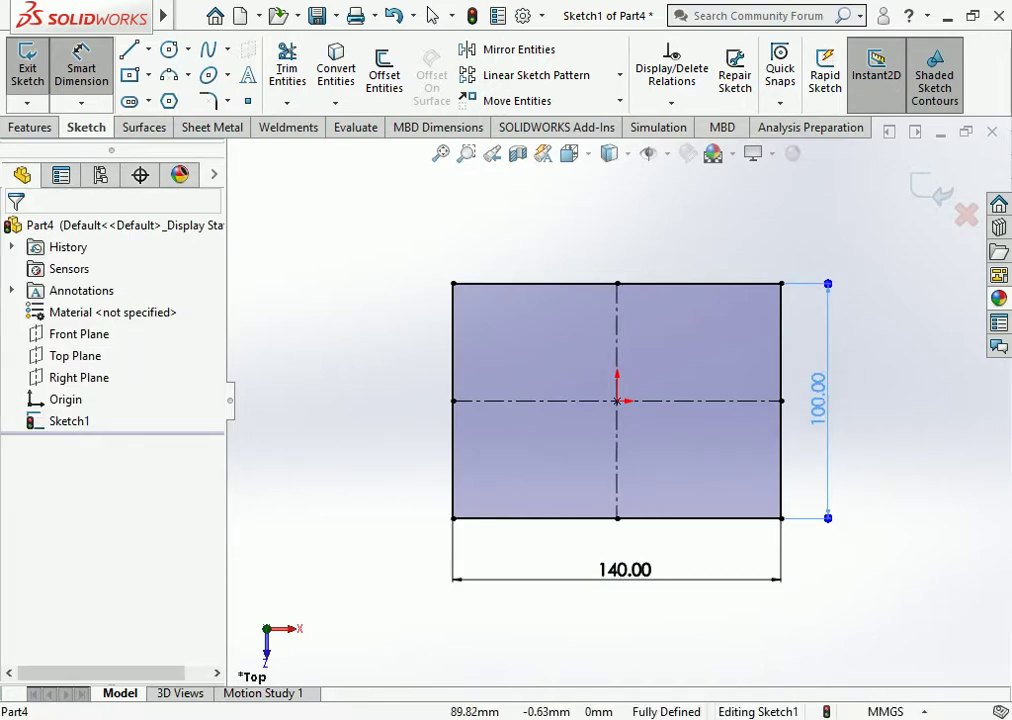
key("Escape")
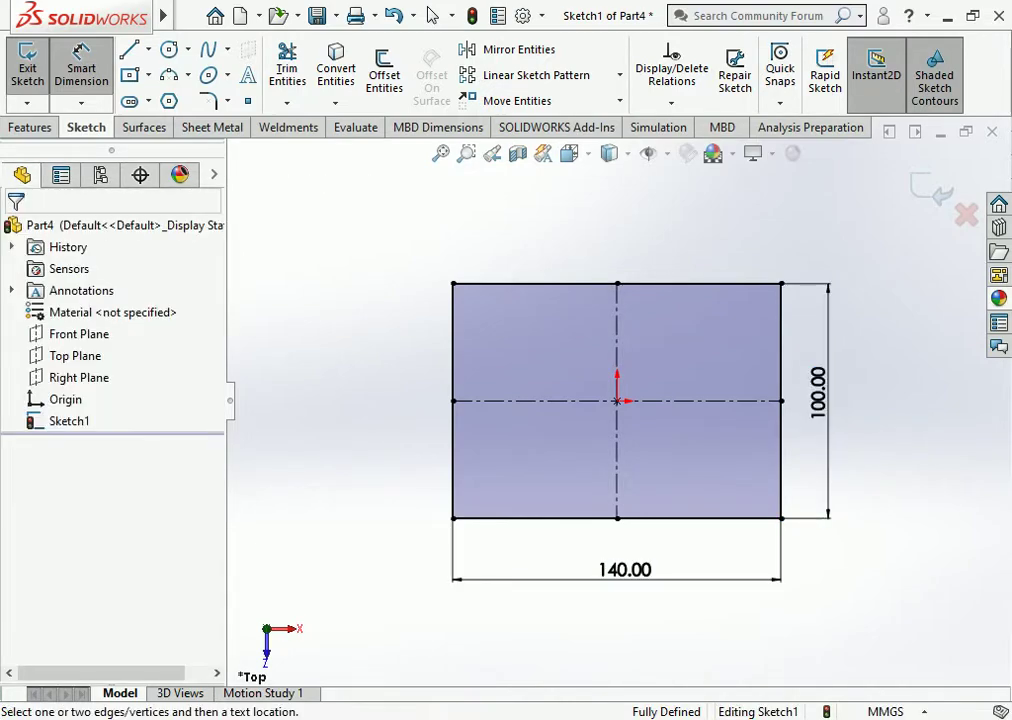
key("Escape")
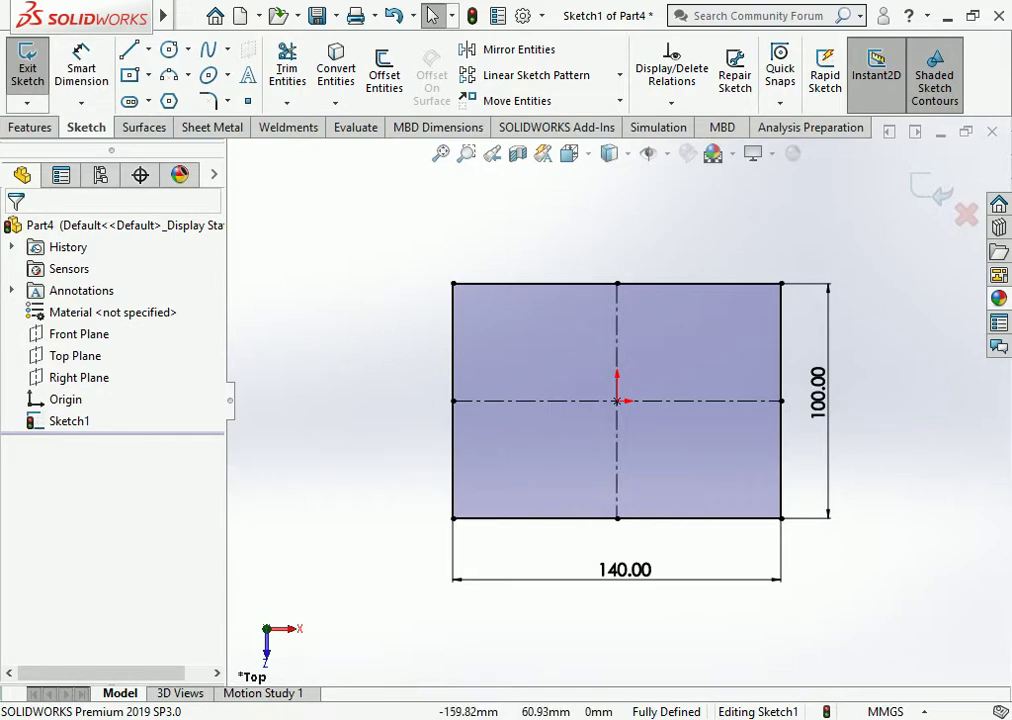
Step: Extrude the 140 × 100 rectangle 12 mm blind into Boss-Extrude1
left_click(30, 127)
left_click(35, 70)
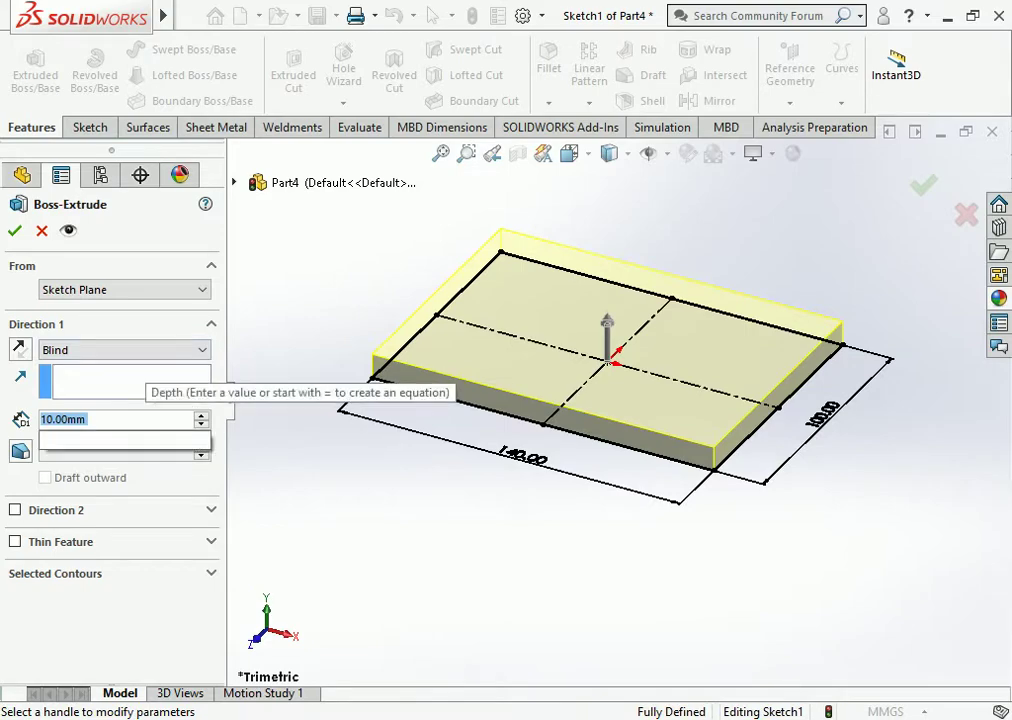
type("12")
key("Return")
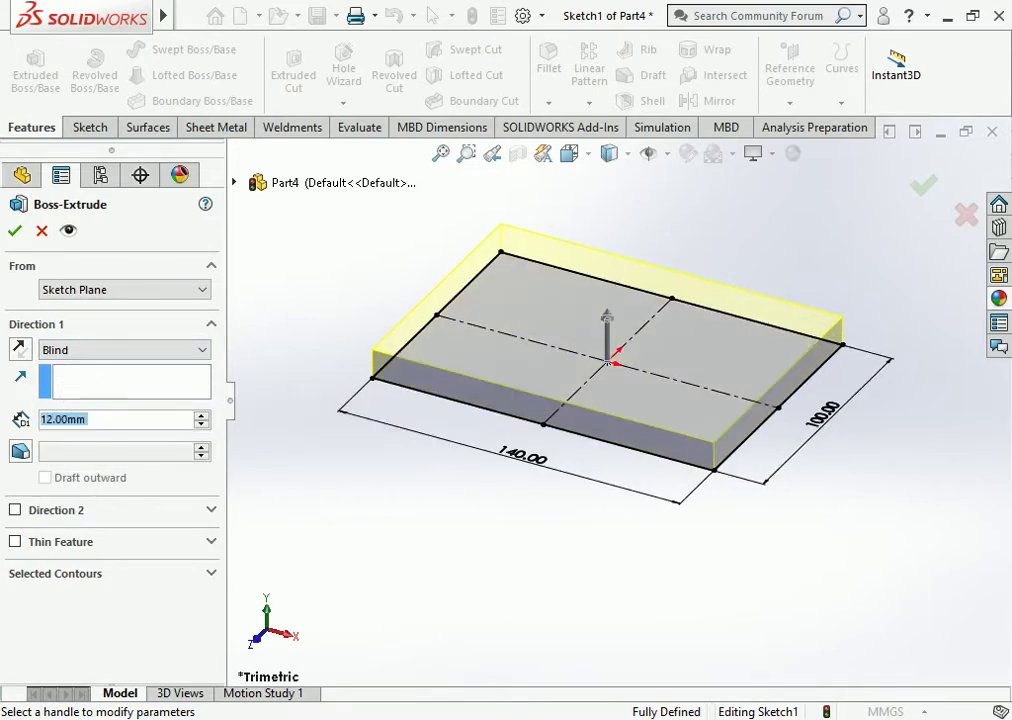
left_click(15, 230)
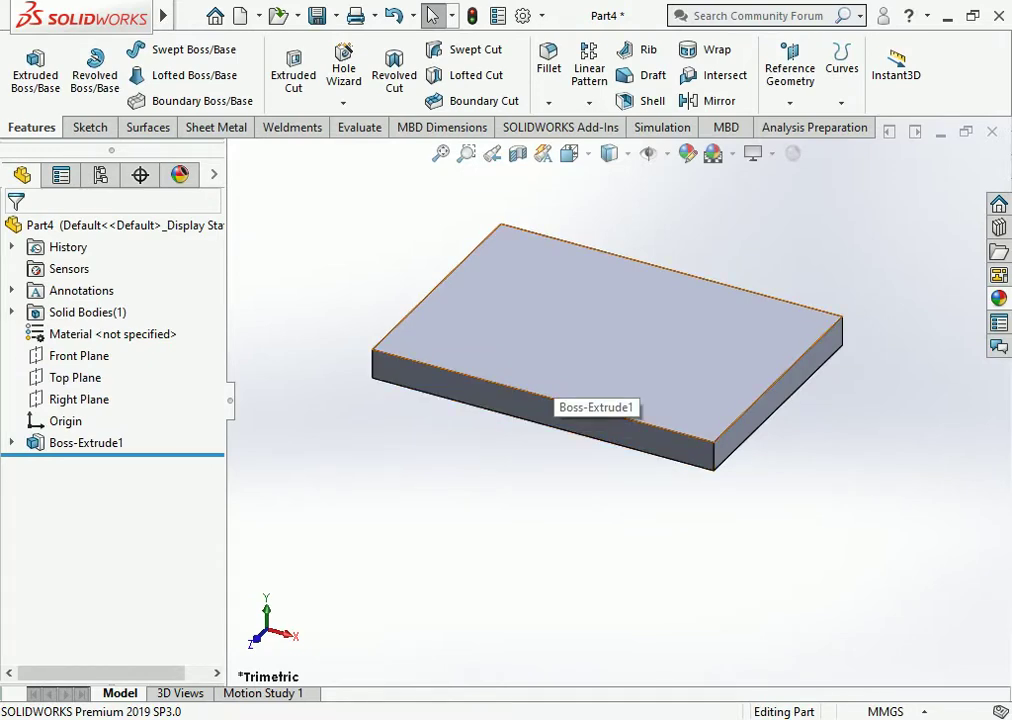
scroll(616, 398, "up", 2)
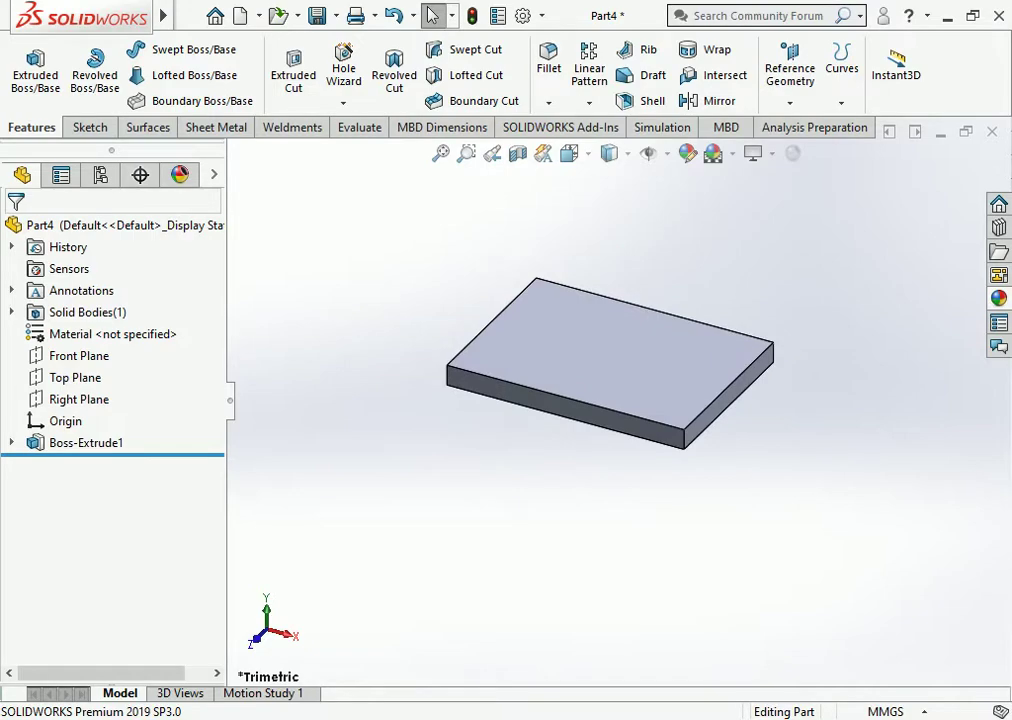
Step: On the plate's top face, viewed Normal To, sketch a corner rectangle strip along the left edge
left_click(527, 333)
left_click(585, 273)
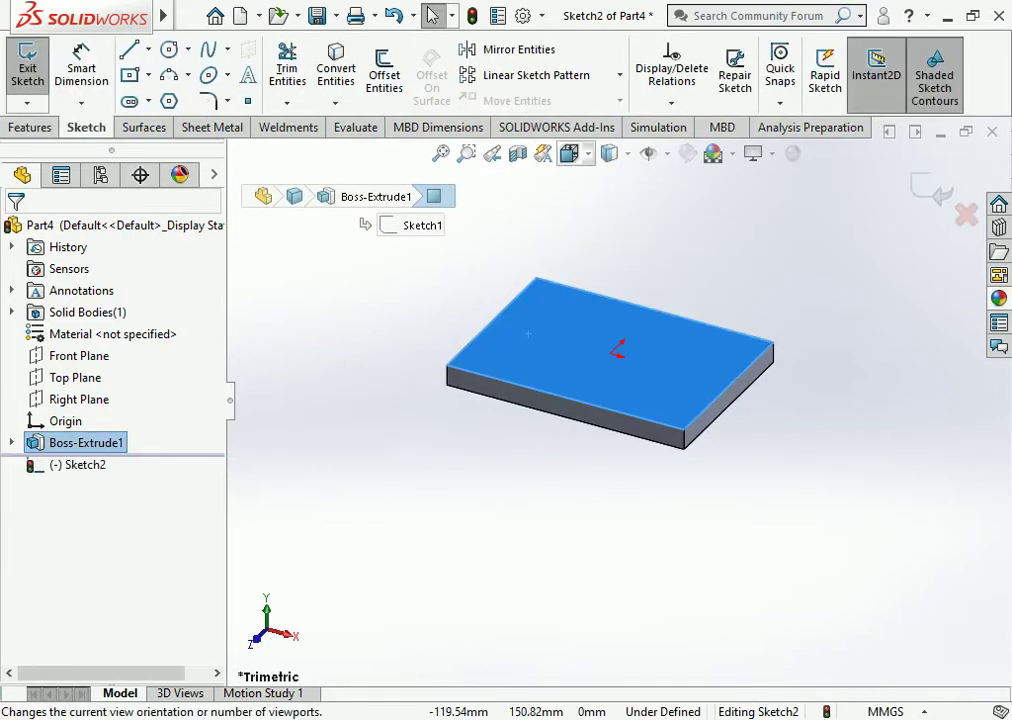
left_click(568, 153)
left_click(673, 174)
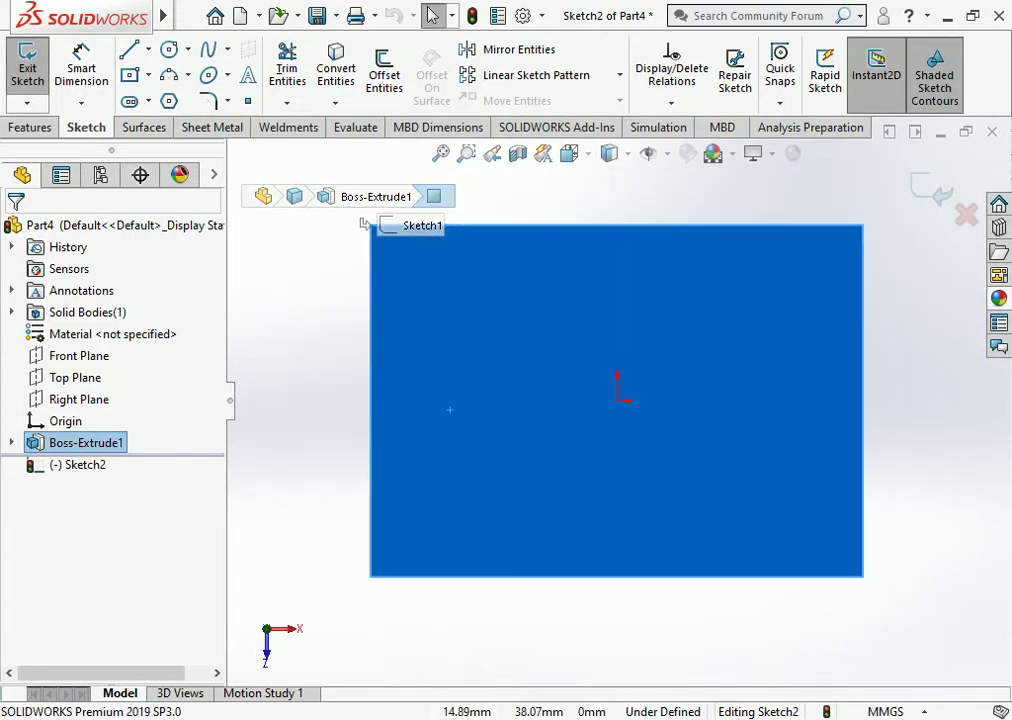
key("Escape")
scroll(617, 385, "up", 2)
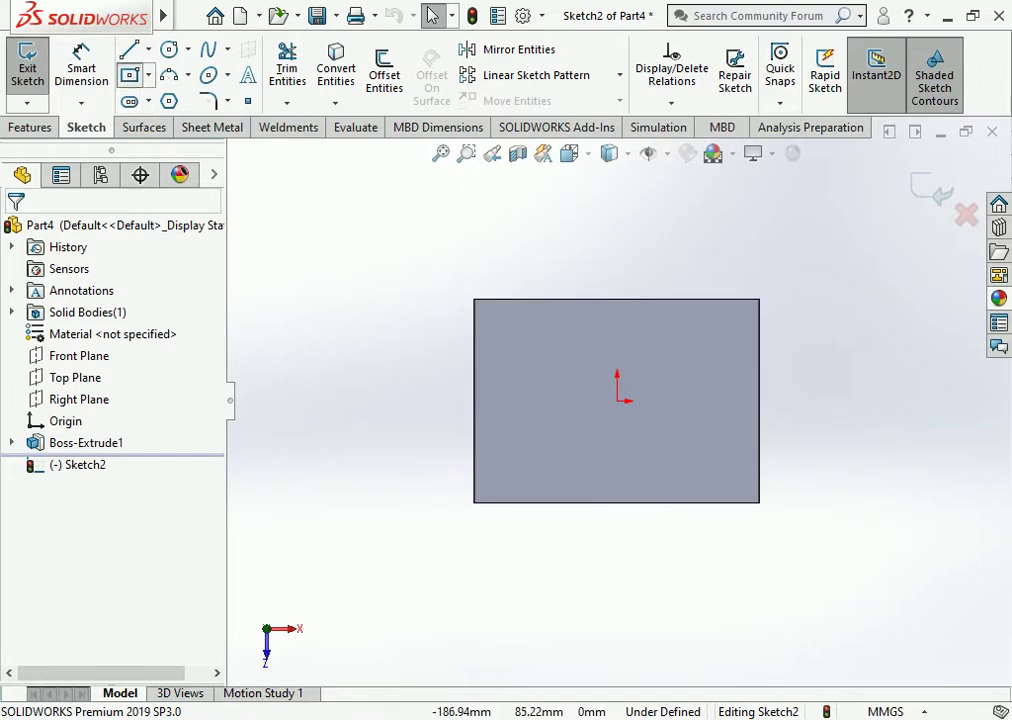
left_click(129, 75)
left_click(31, 302)
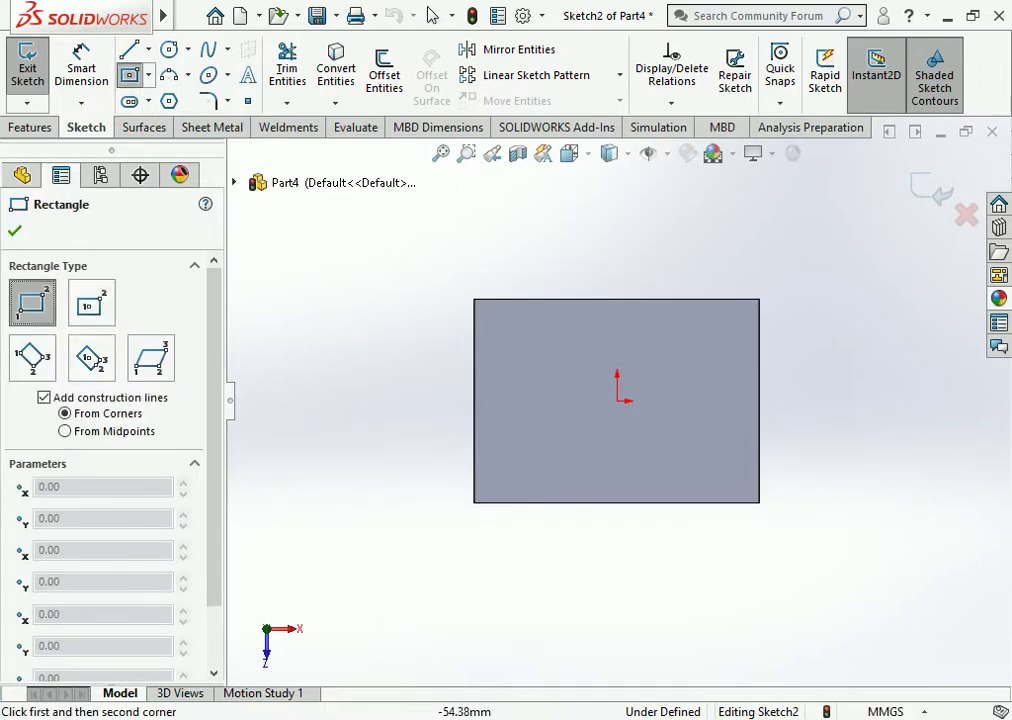
left_click(474, 299)
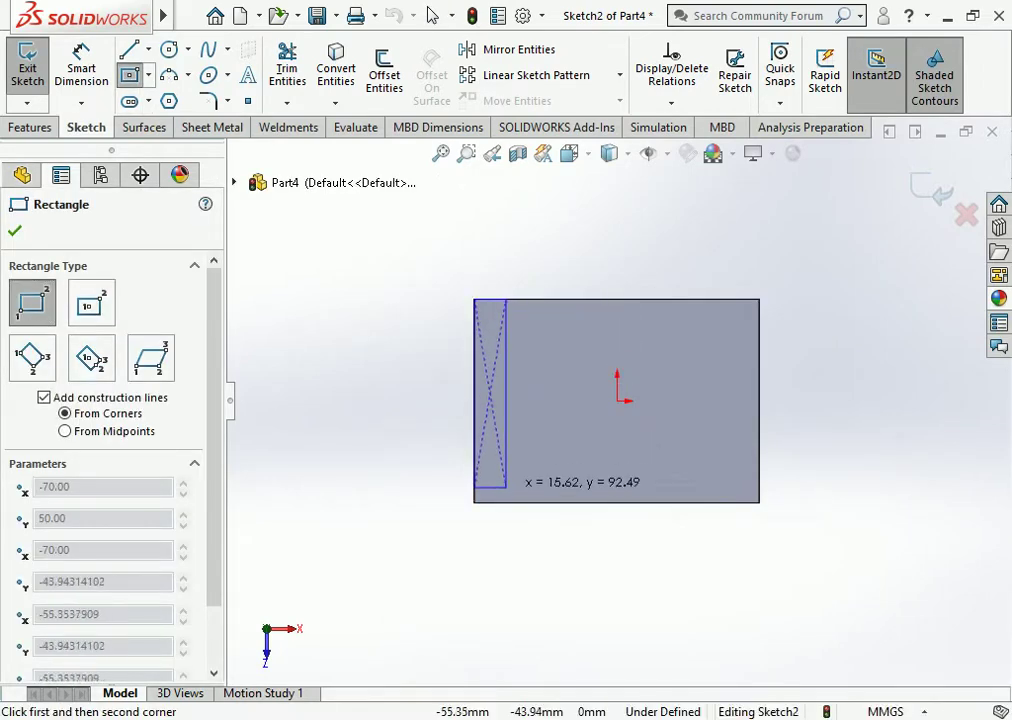
left_click(507, 501)
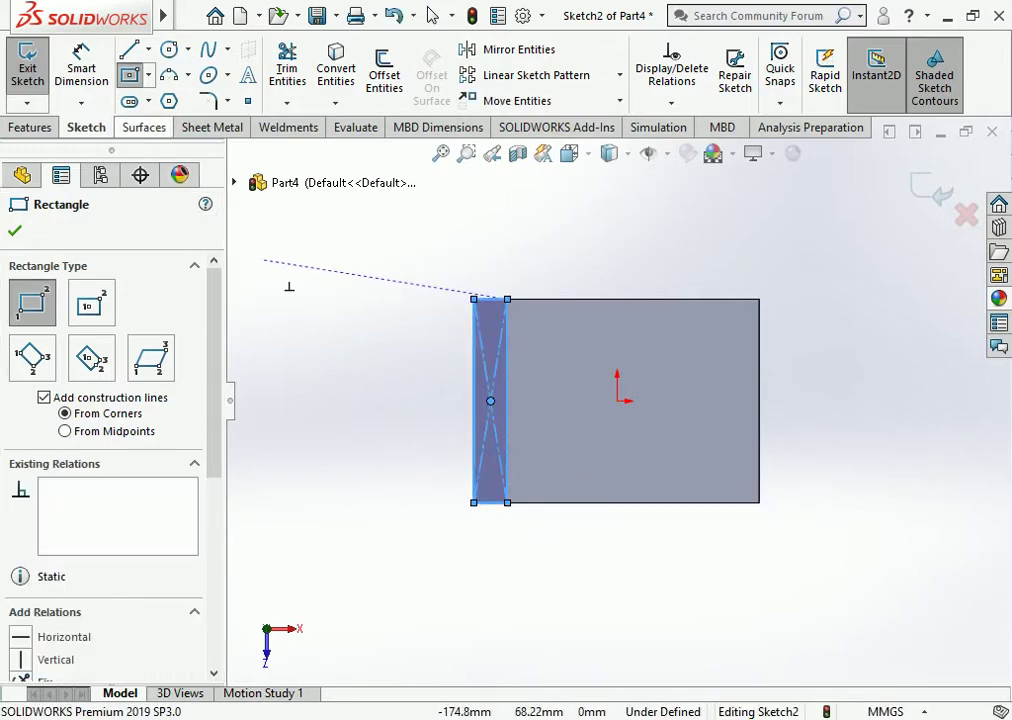
key("Escape")
Step: Dimension the strip's width to 15 mm
left_click(507, 400)
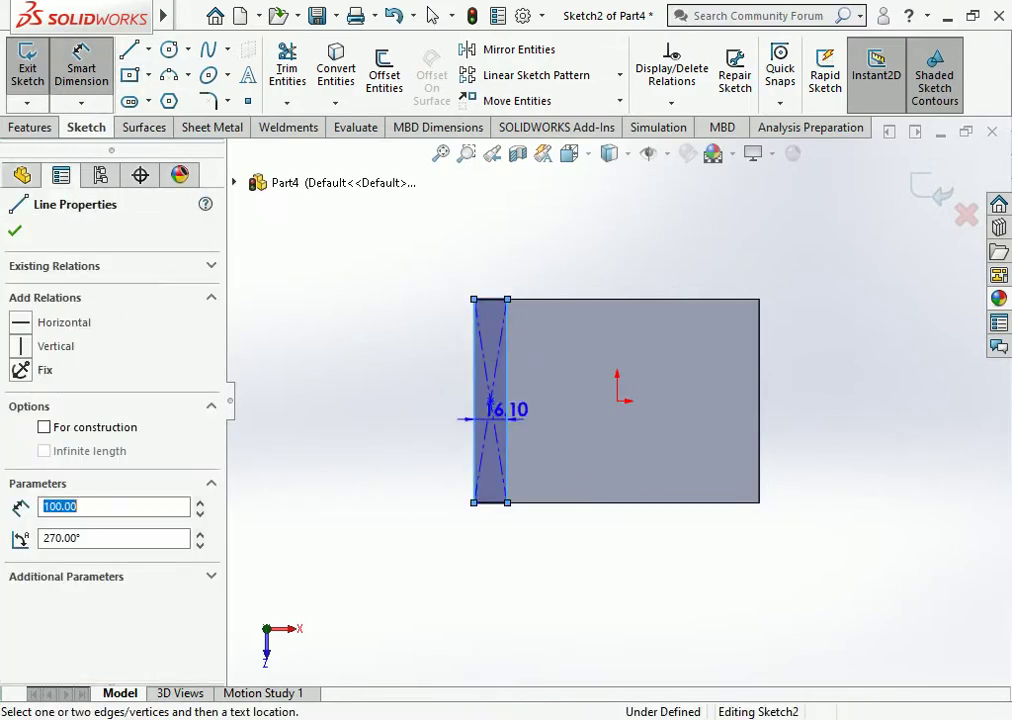
left_click(437, 260)
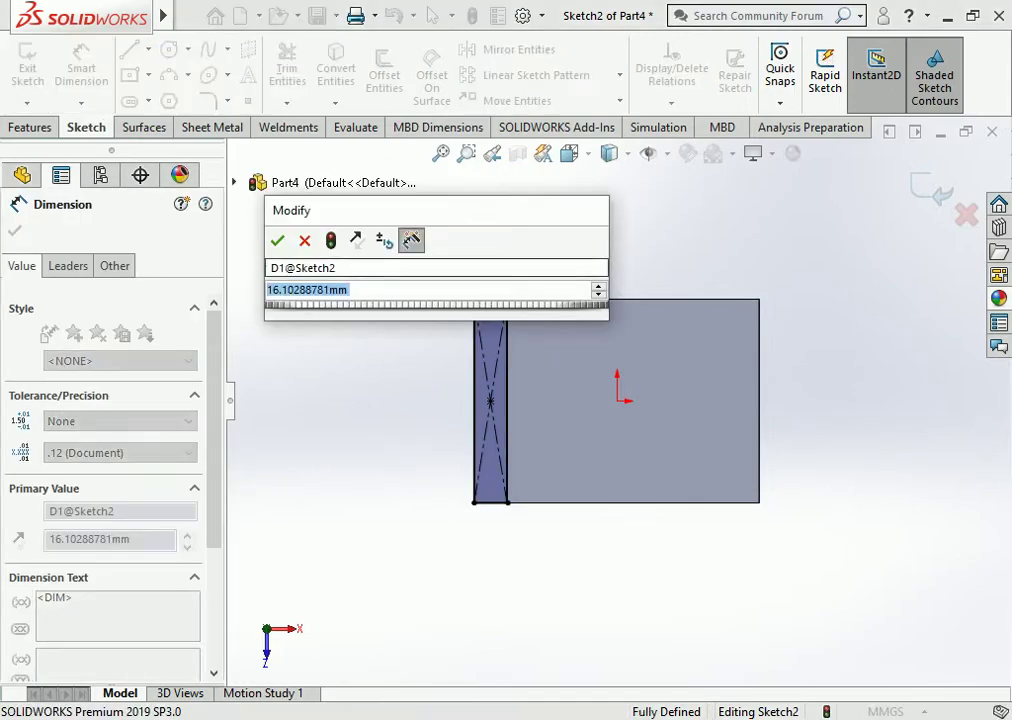
type("15")
key("Return")
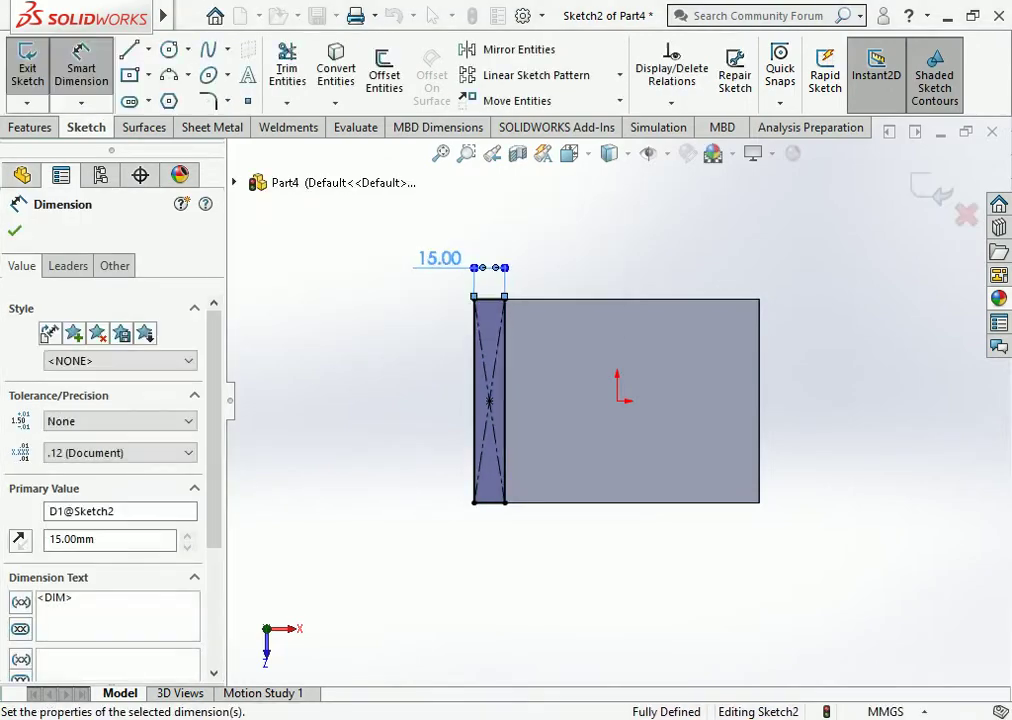
key("Escape")
key("Escape")
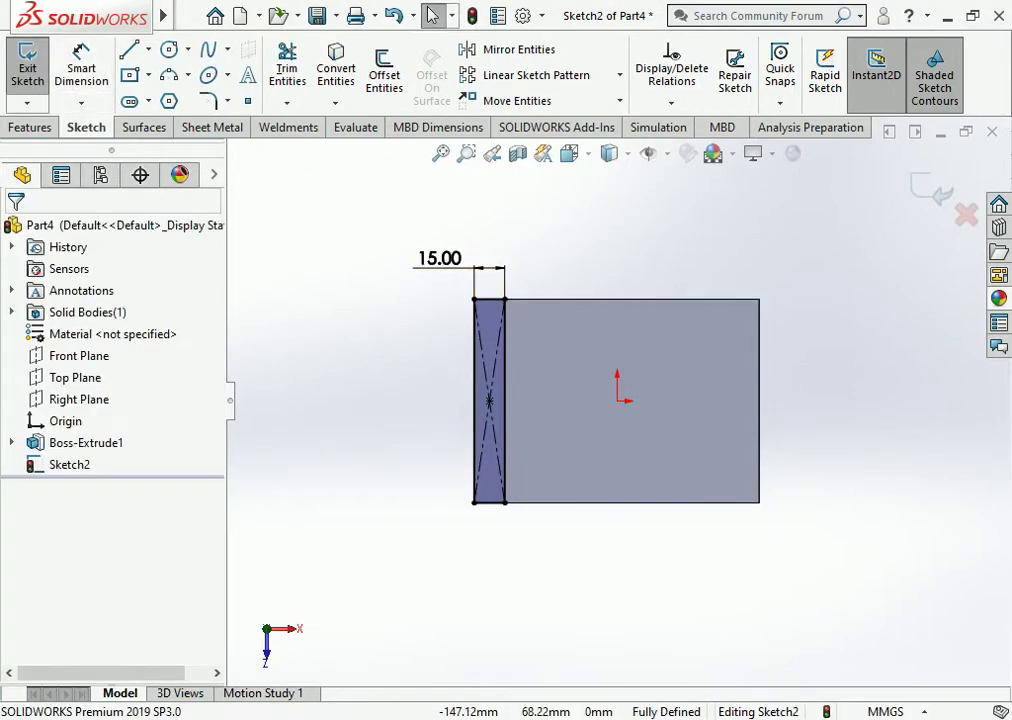
left_click(29, 127)
left_click(35, 75)
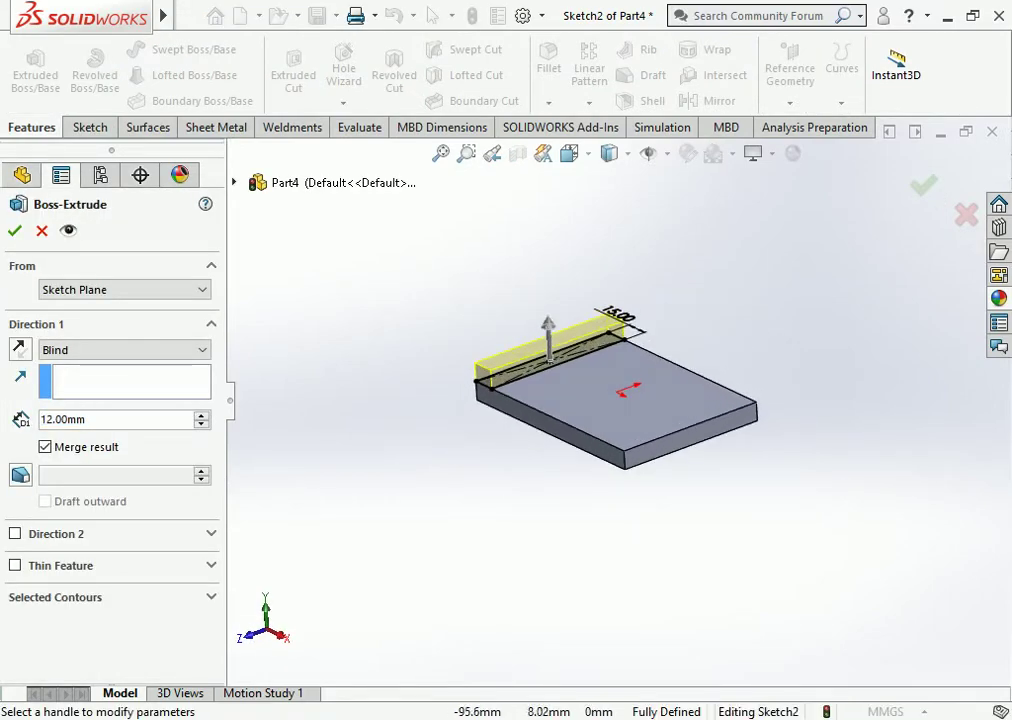
Step: Extrude the 15 mm strip 70 mm upward into an upright wall
left_click_drag(548, 322, 543, 226)
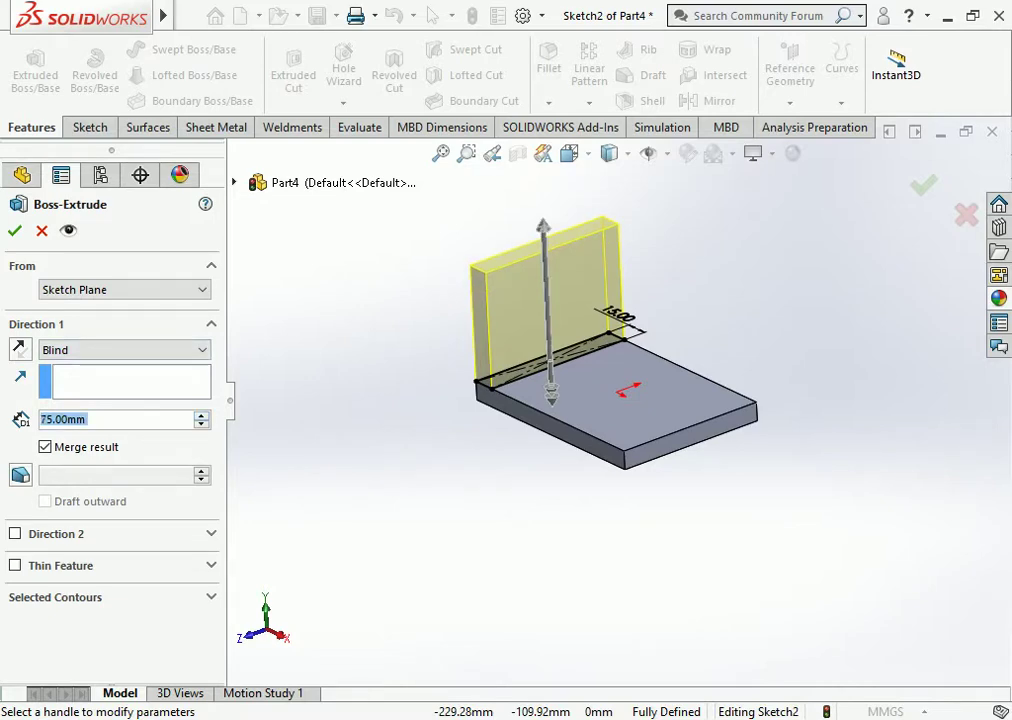
type("70")
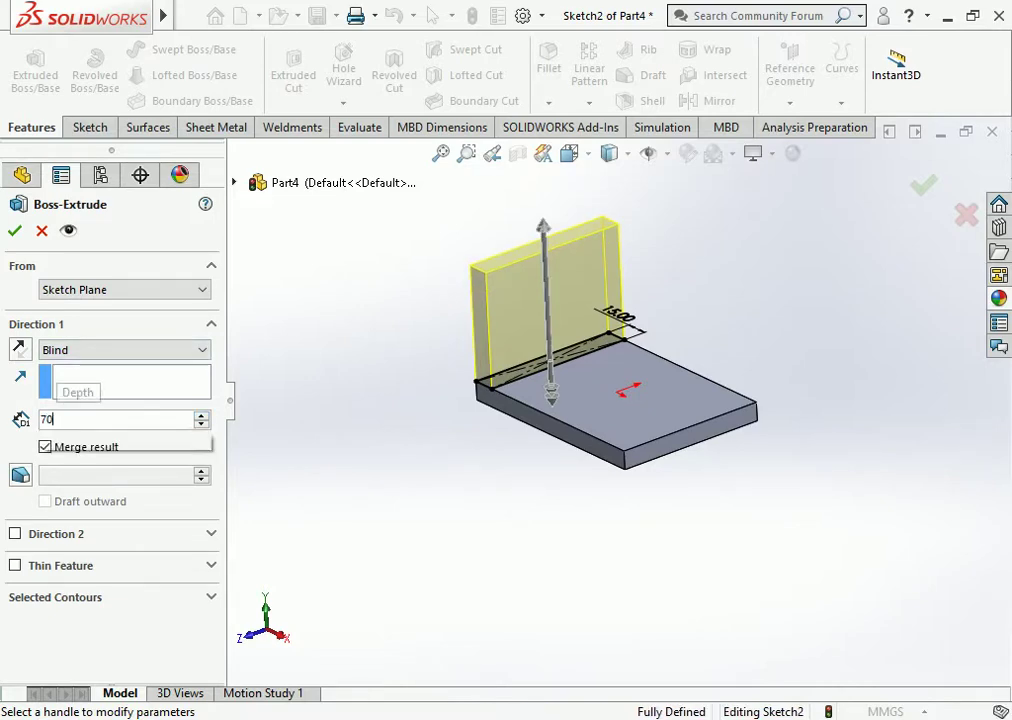
key("Return")
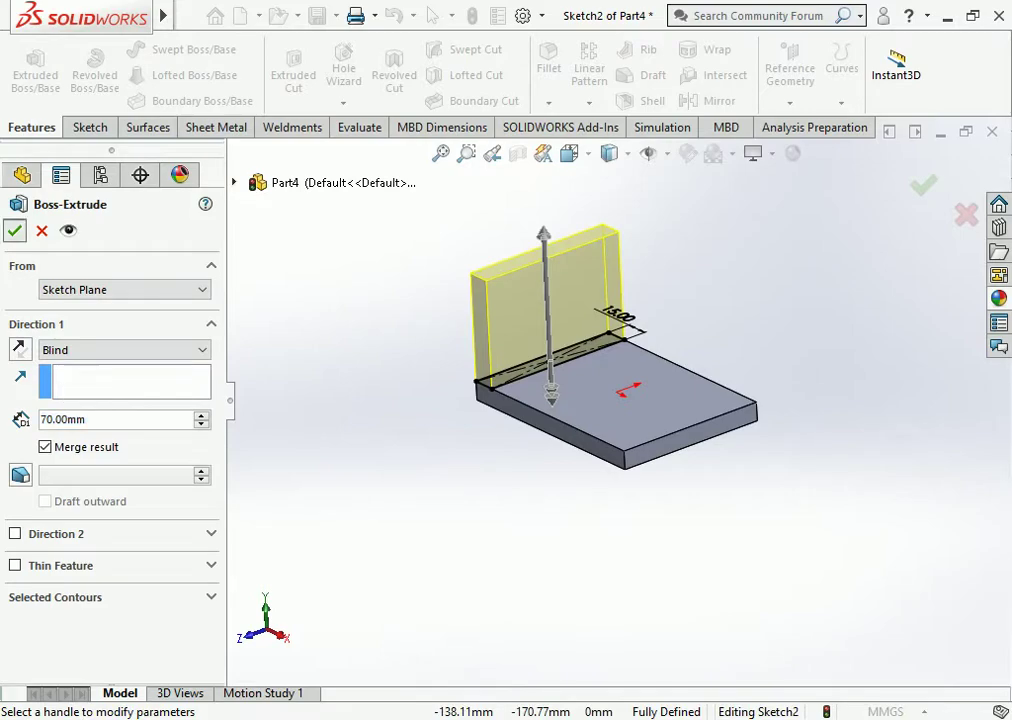
left_click(14, 230)
left_click(639, 368)
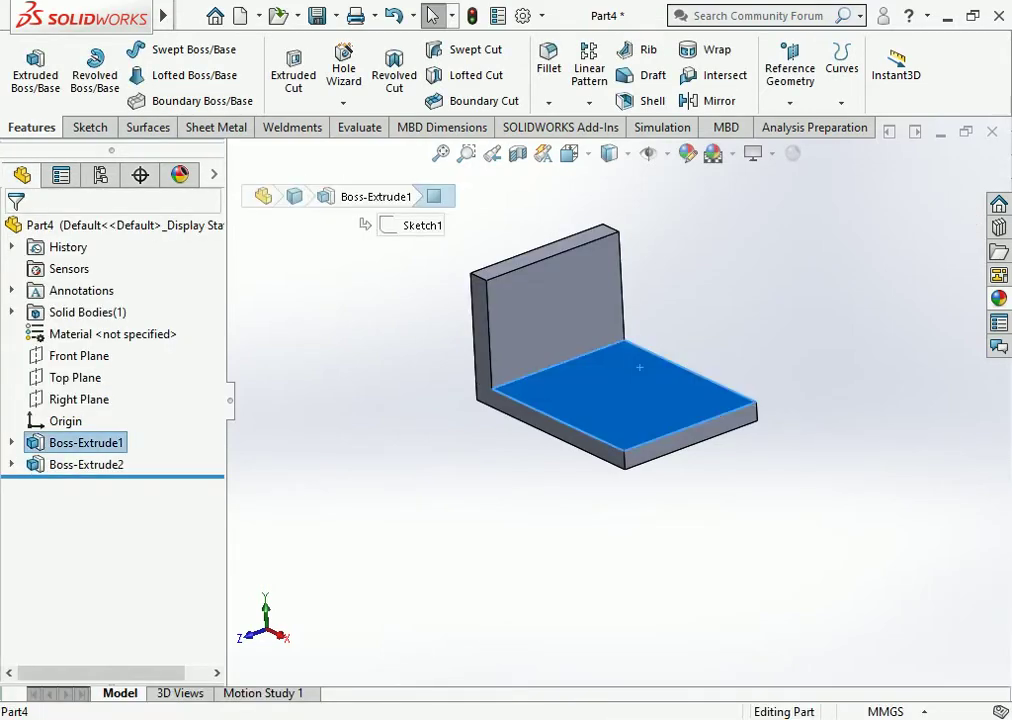
Step: On the plate's top face, sketch a corner rectangle from the wall to the plate's right edge along the back
left_click(727, 309)
left_click(569, 153)
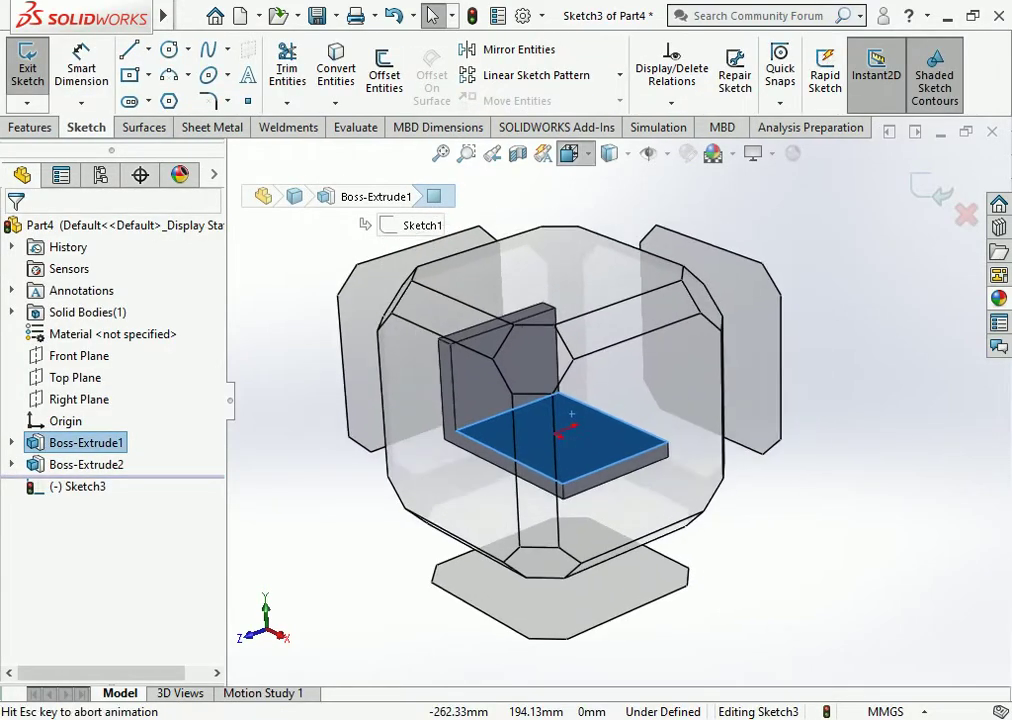
left_click(681, 263)
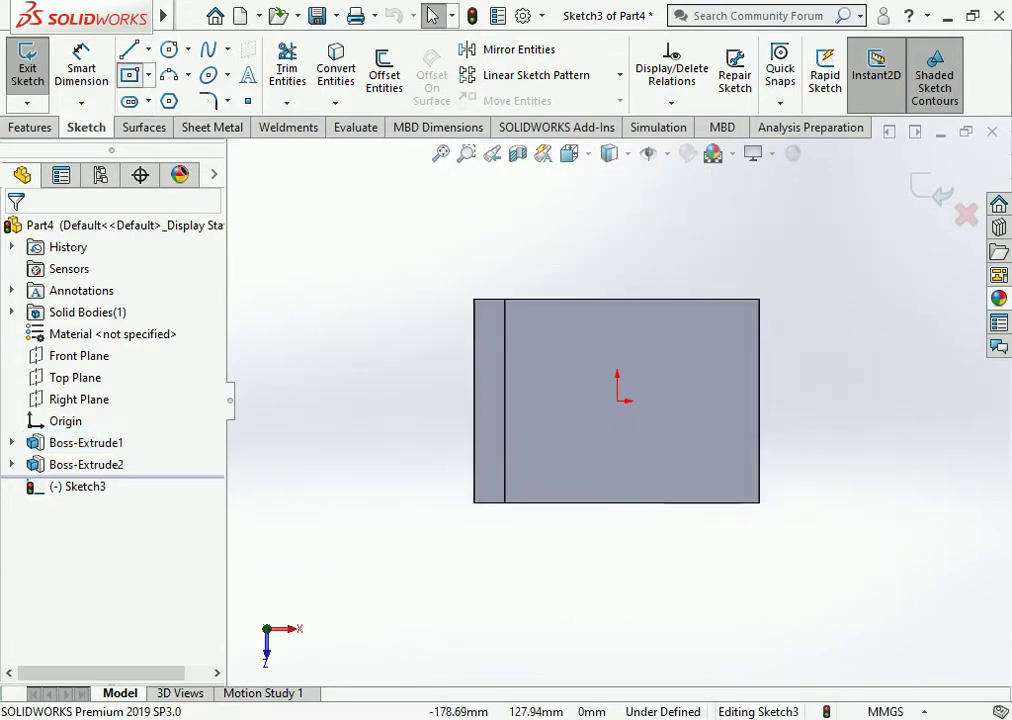
left_click(129, 74)
left_click(32, 302)
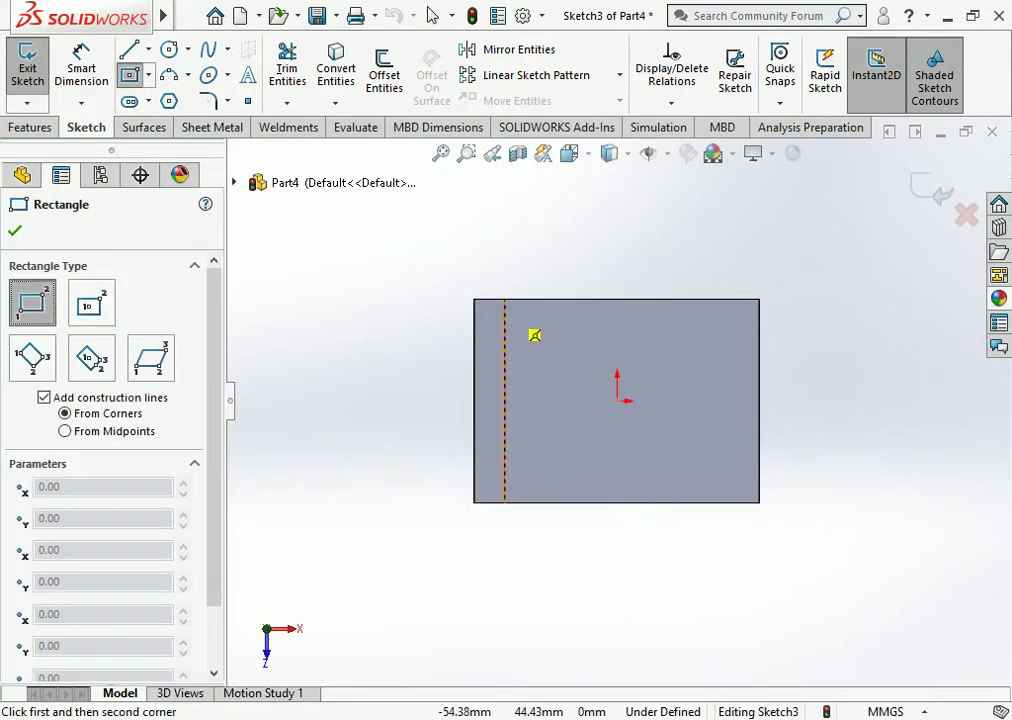
left_click(505, 299)
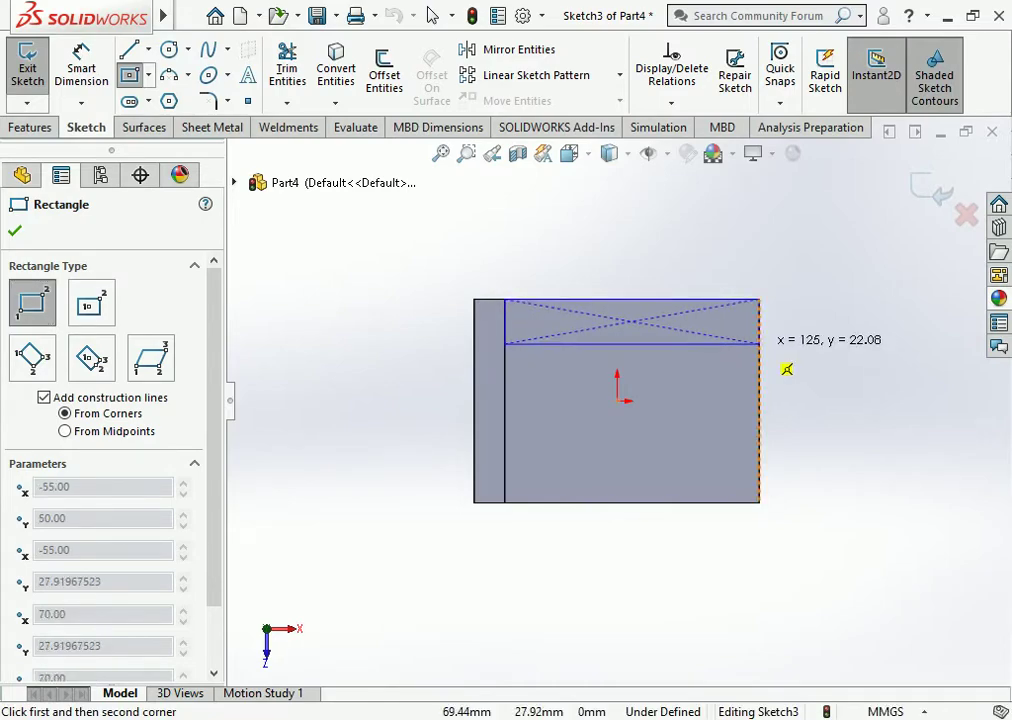
left_click(760, 343)
Step: Dimension the rectangle's depth to 20 mm
left_click(81, 55)
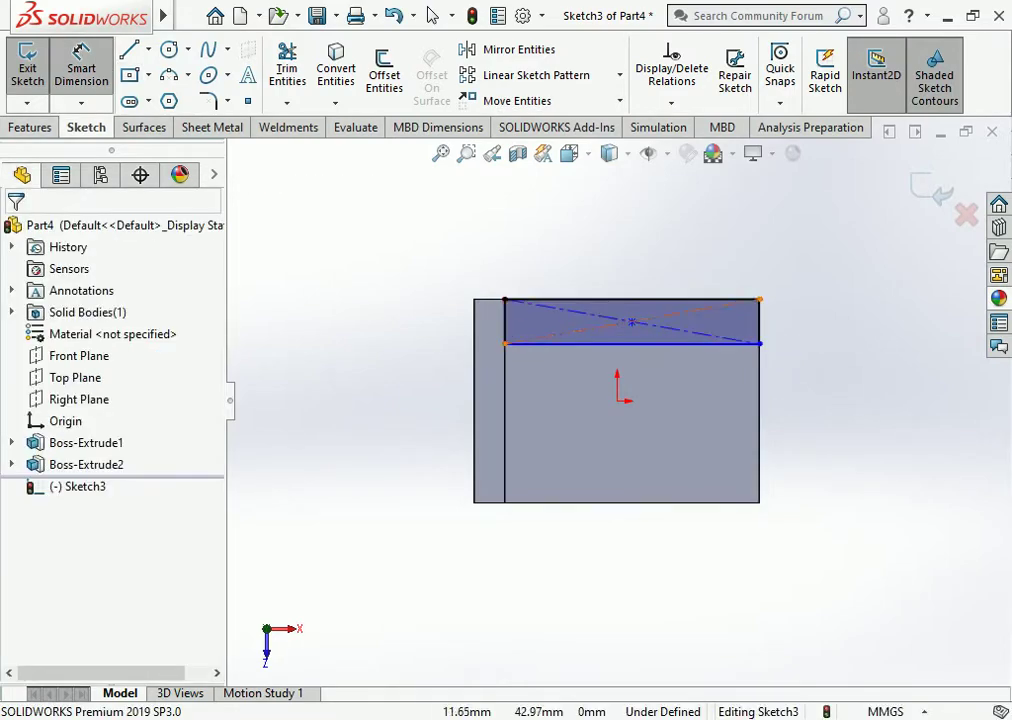
left_click(630, 299)
left_click(630, 343)
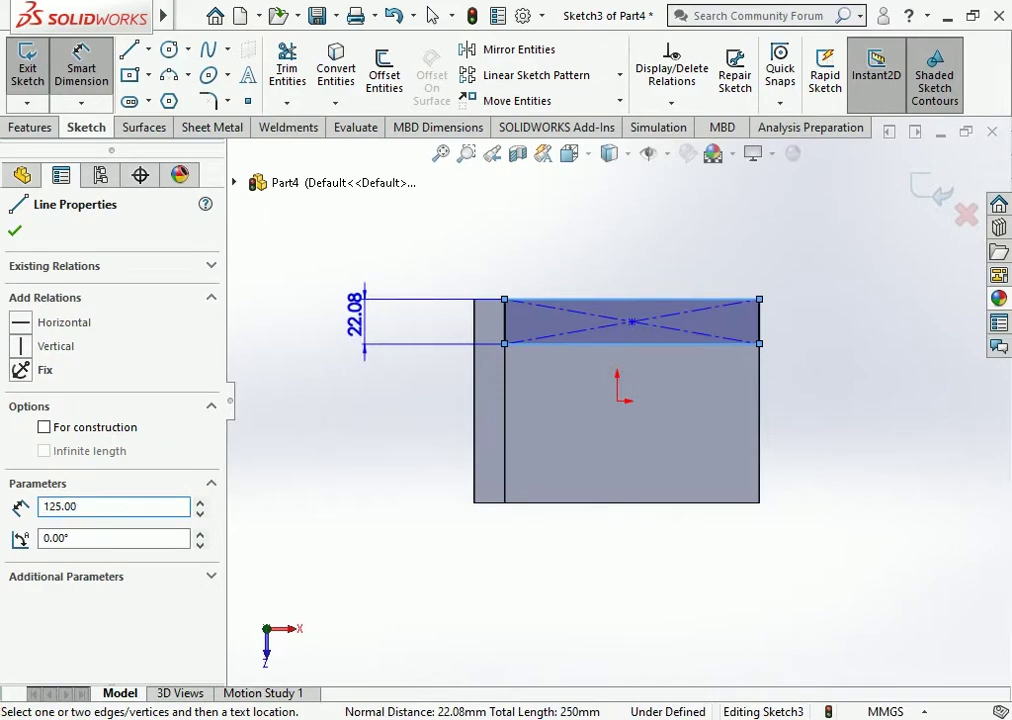
left_click(355, 313)
type("2")
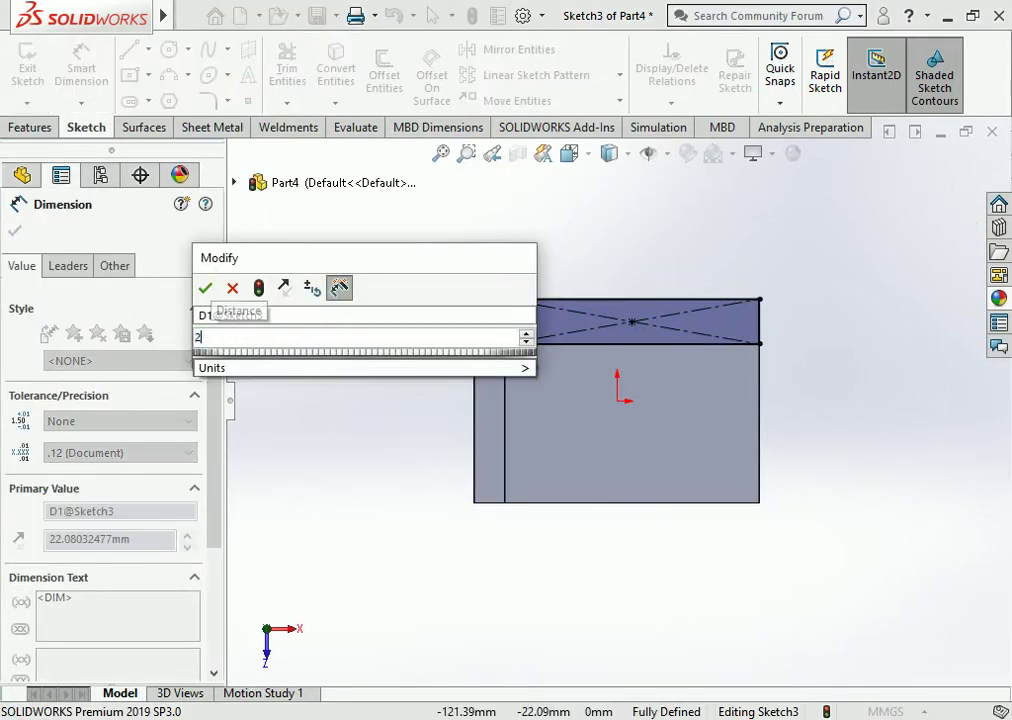
type(".0")
key("Return")
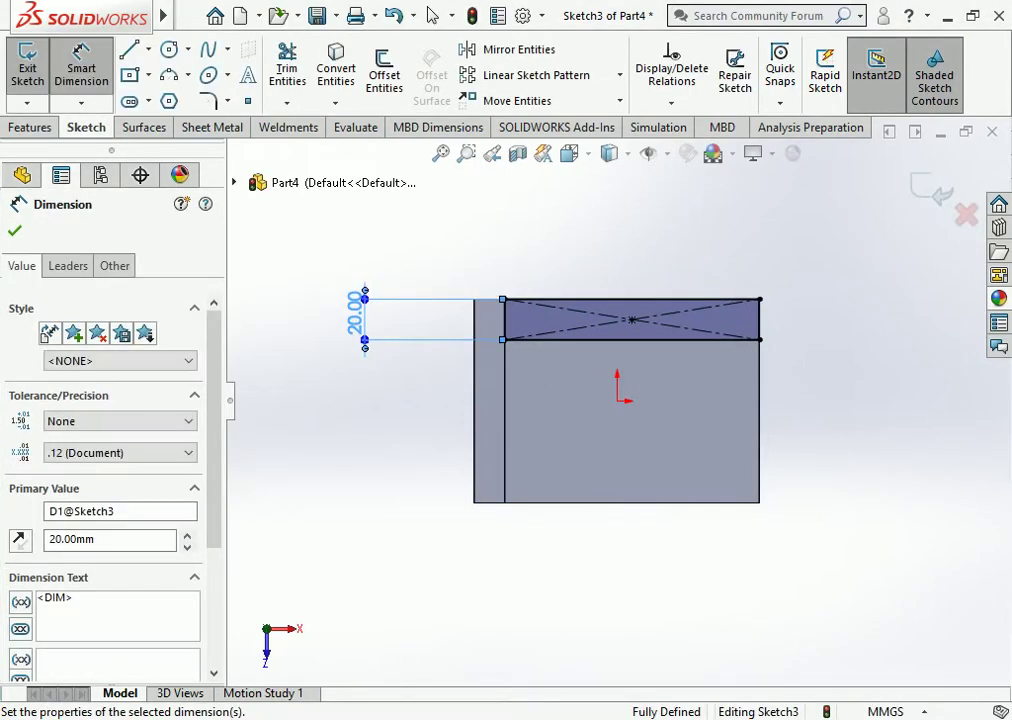
left_click(794, 521)
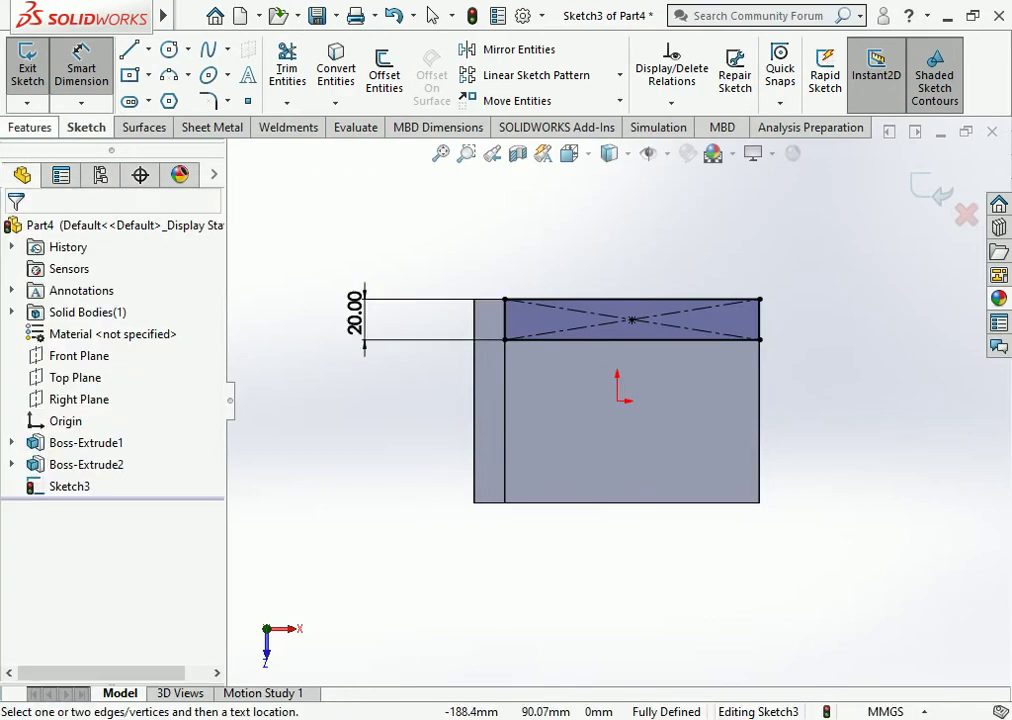
left_click(30, 127)
left_click(35, 70)
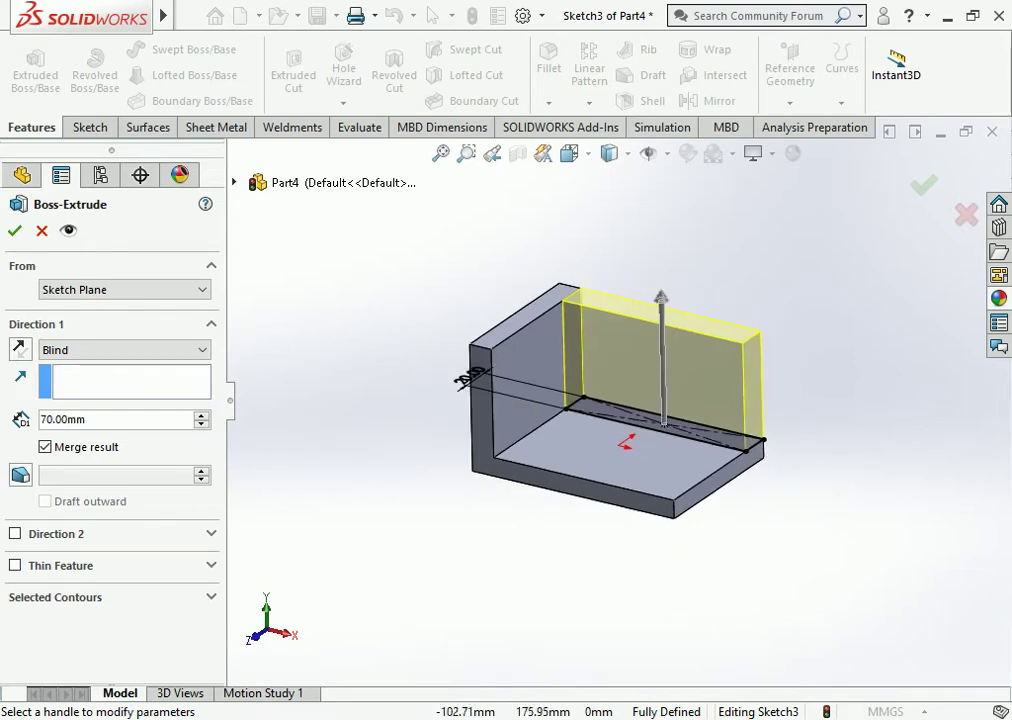
Step: Extrude the 20 mm strip 70 mm into the back wall, redoing a wrong drag
left_click_drag(660, 300, 661, 335)
key("Escape")
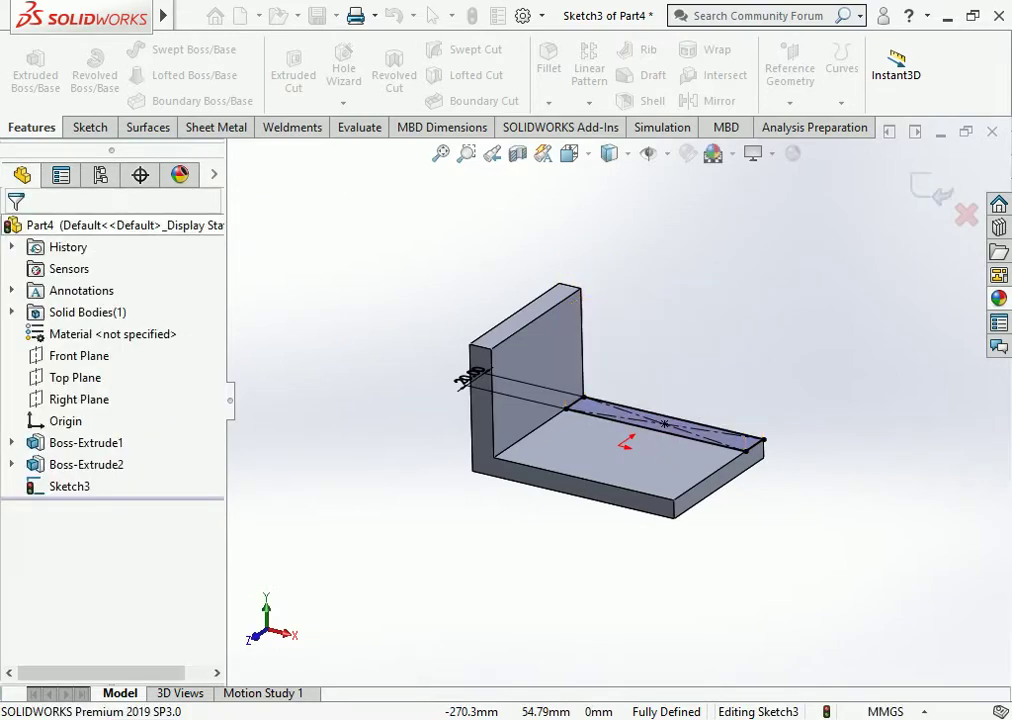
left_click(35, 66)
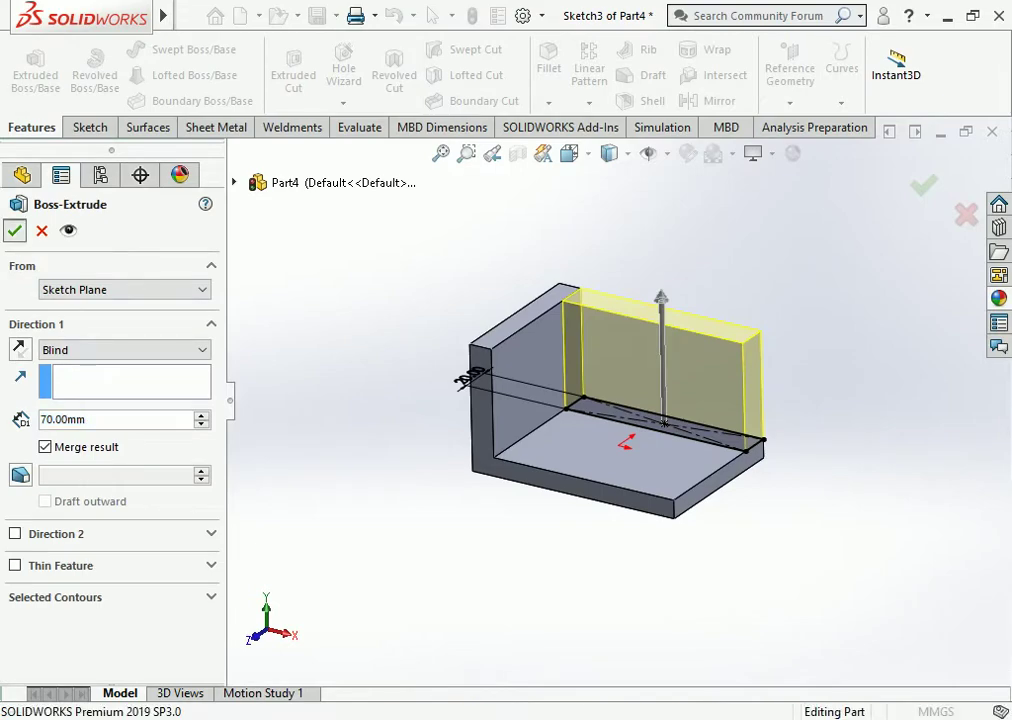
key("Return")
left_click(653, 370)
Step: On the back wall's inner face, viewed Normal To, sketch a corner rectangle from the top edge
left_click(741, 282)
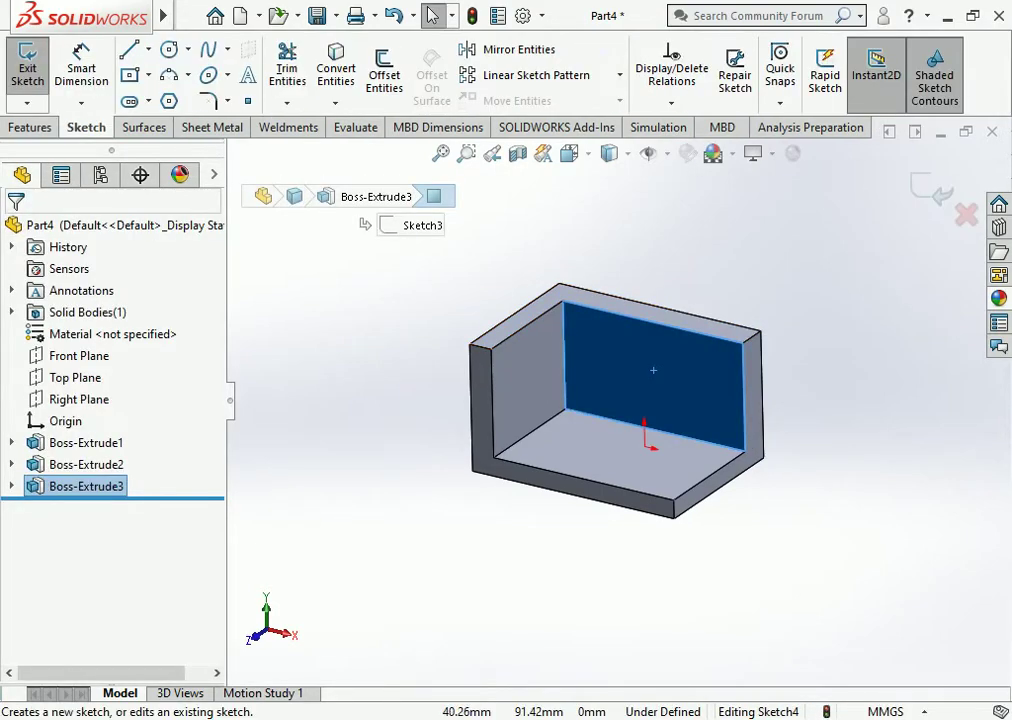
key("space")
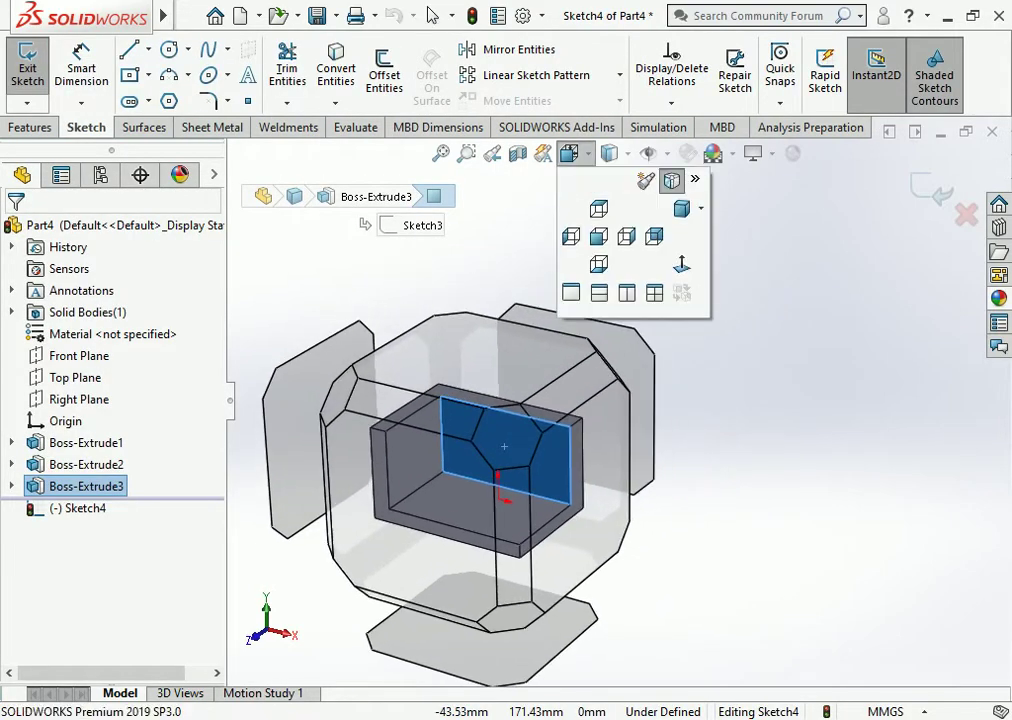
left_click(681, 175)
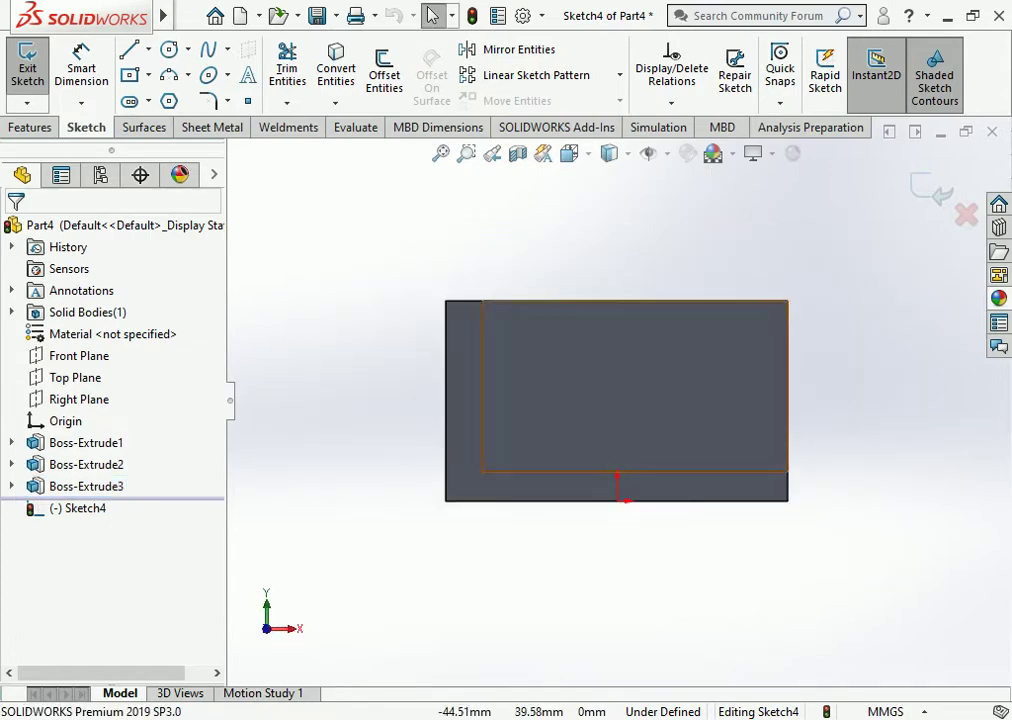
left_click(128, 49)
left_click(129, 75)
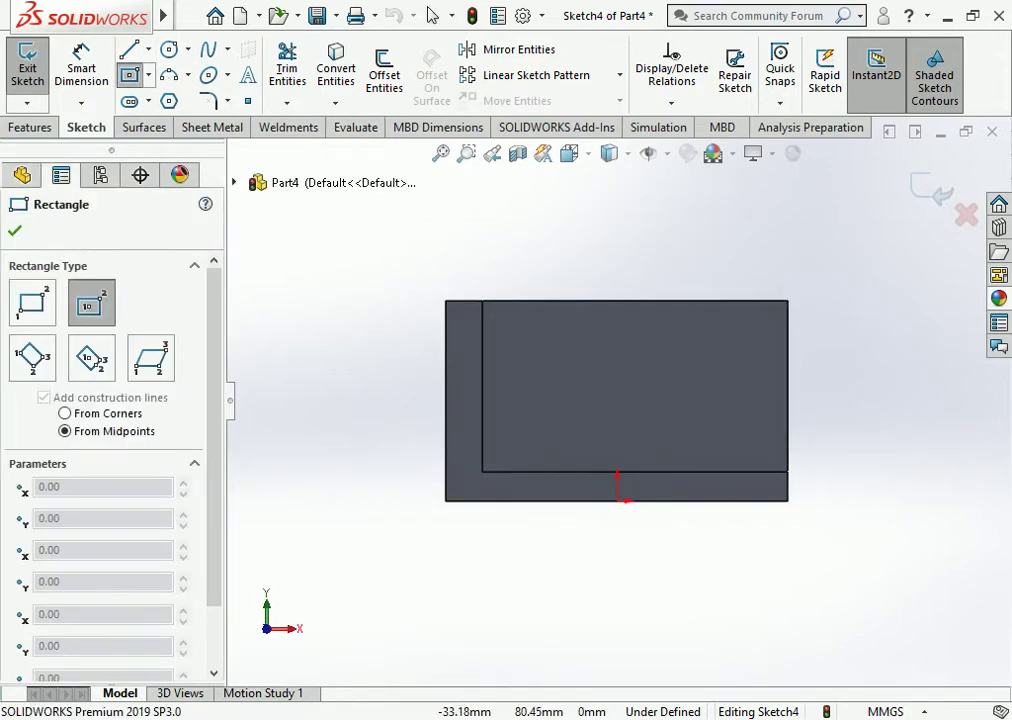
left_click(31, 302)
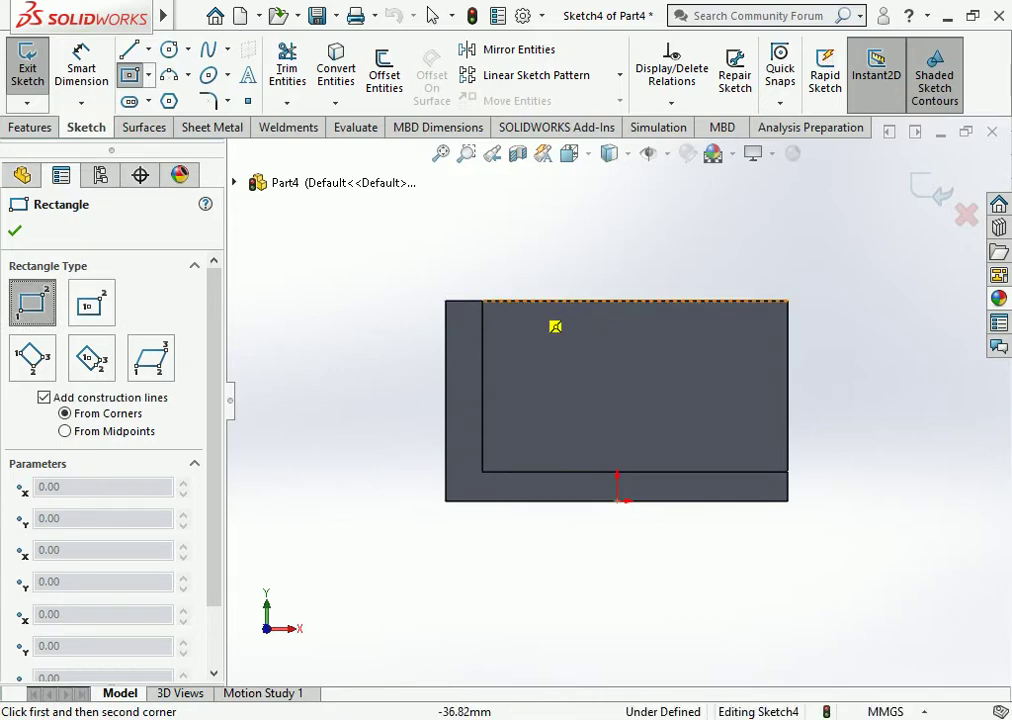
left_click(529, 301)
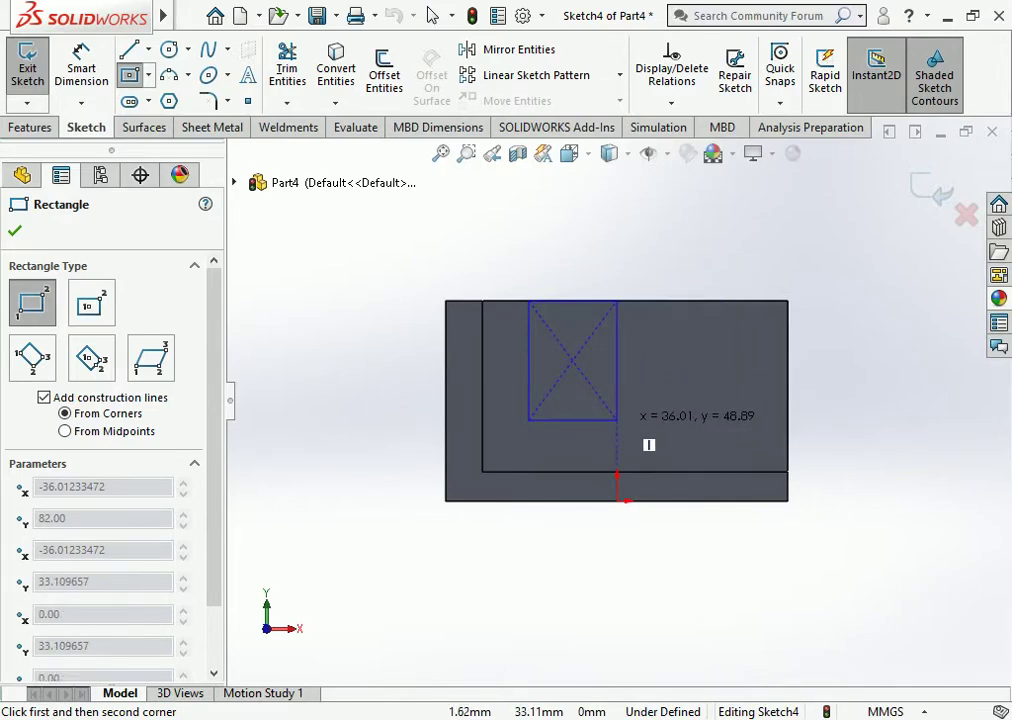
left_click(635, 420)
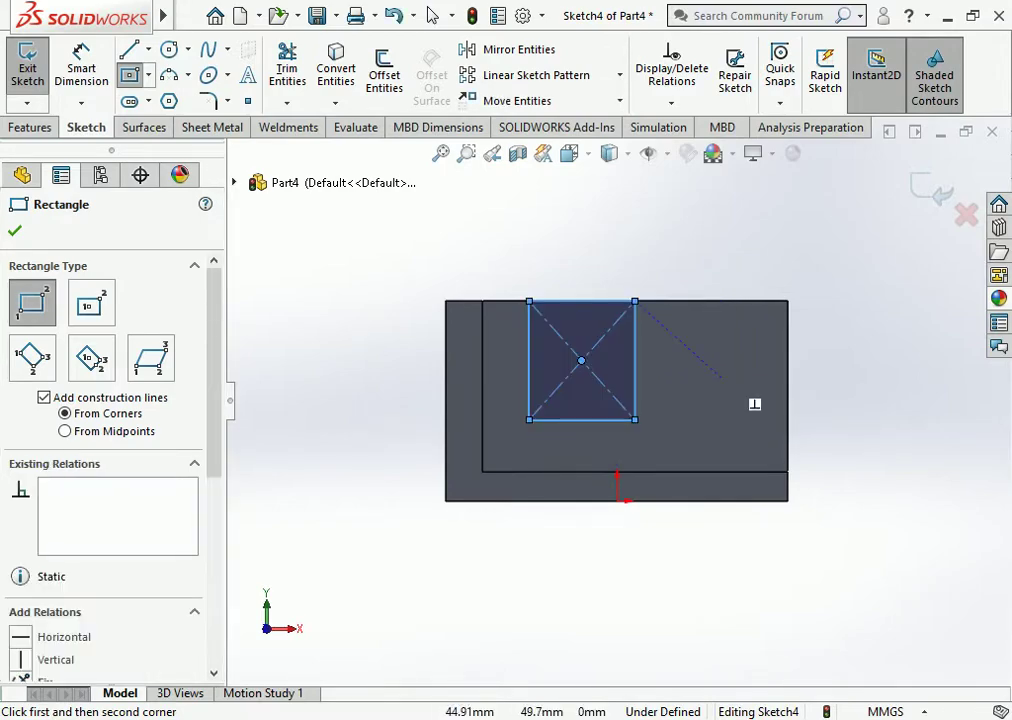
scroll(752, 400, "down", 1)
key("Escape")
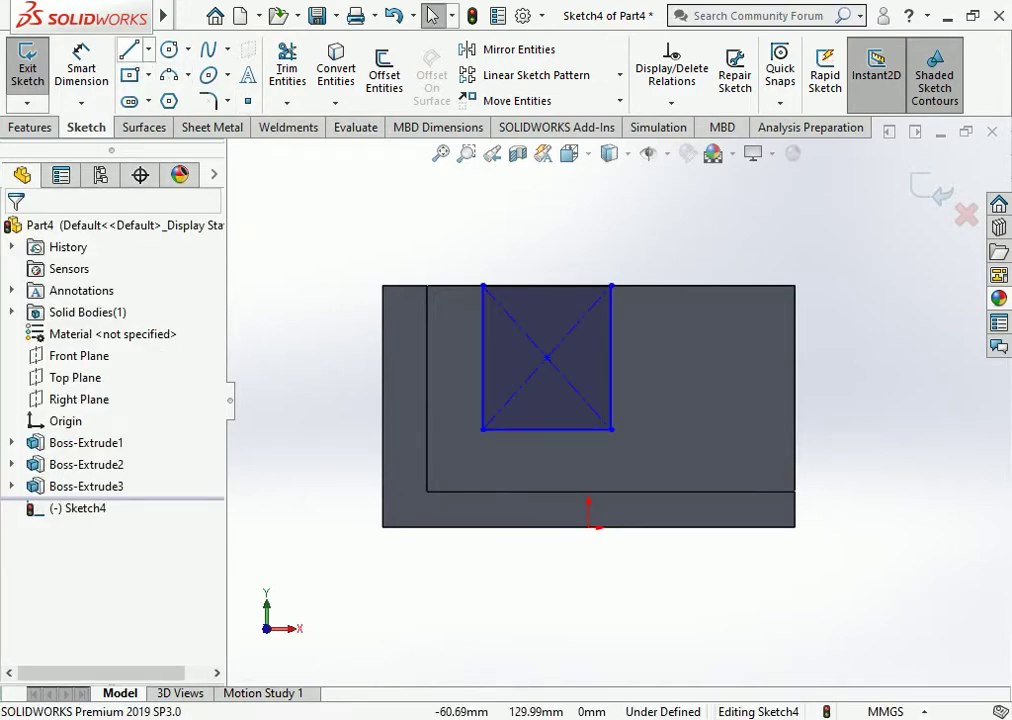
Step: Add an L-shaped horizontal-then-vertical line step from the rectangle's right edge to the top edge
left_click(128, 49)
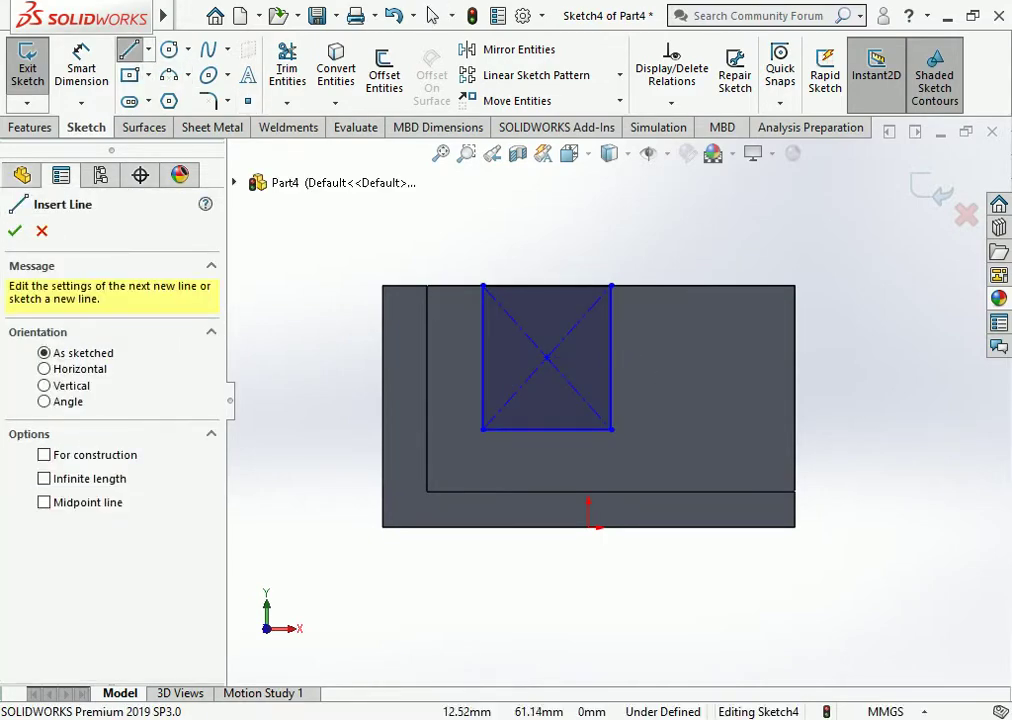
left_click(611, 357)
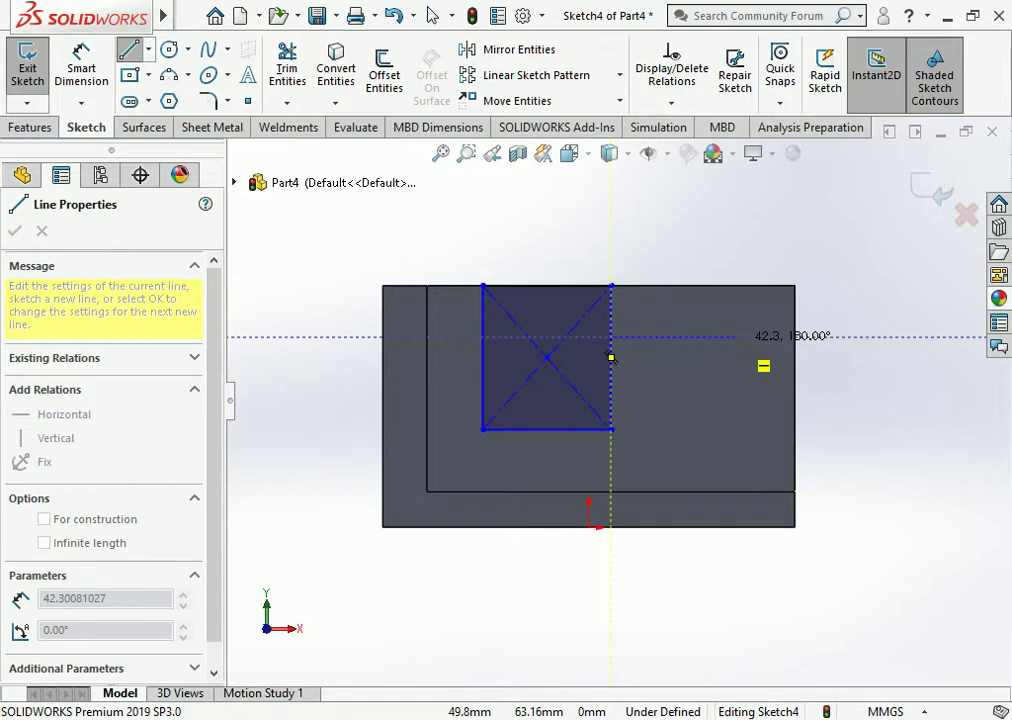
left_click(734, 337)
double_click(735, 286)
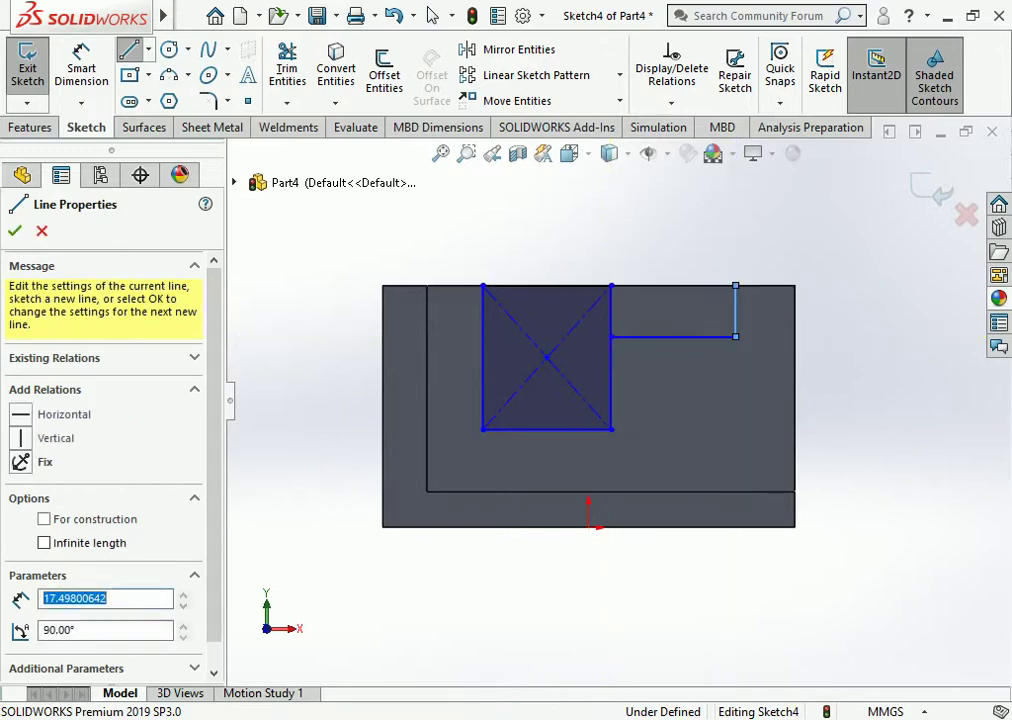
key("Escape")
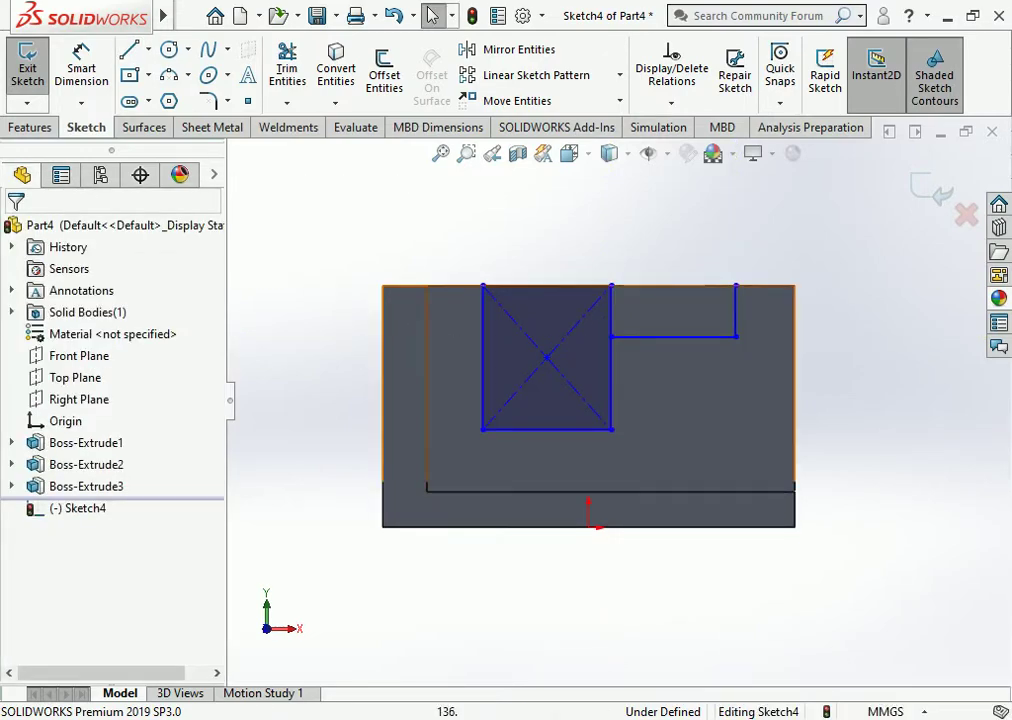
left_click(80, 55)
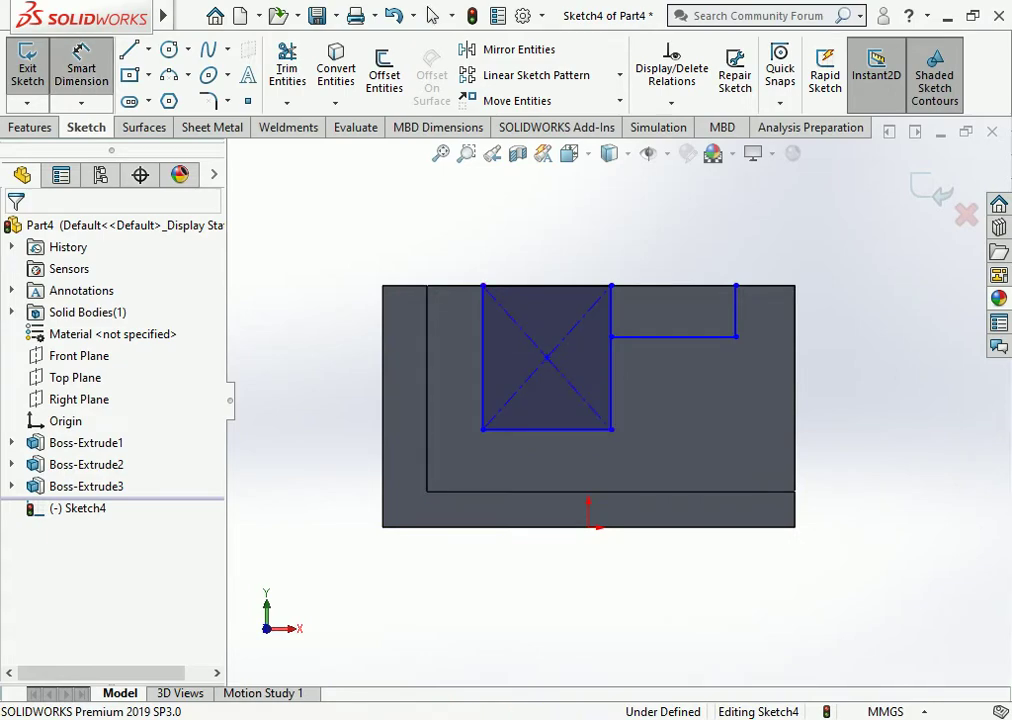
Step: Dimension the rectangle's 18 mm left offset and 45 mm width
left_click(483, 360)
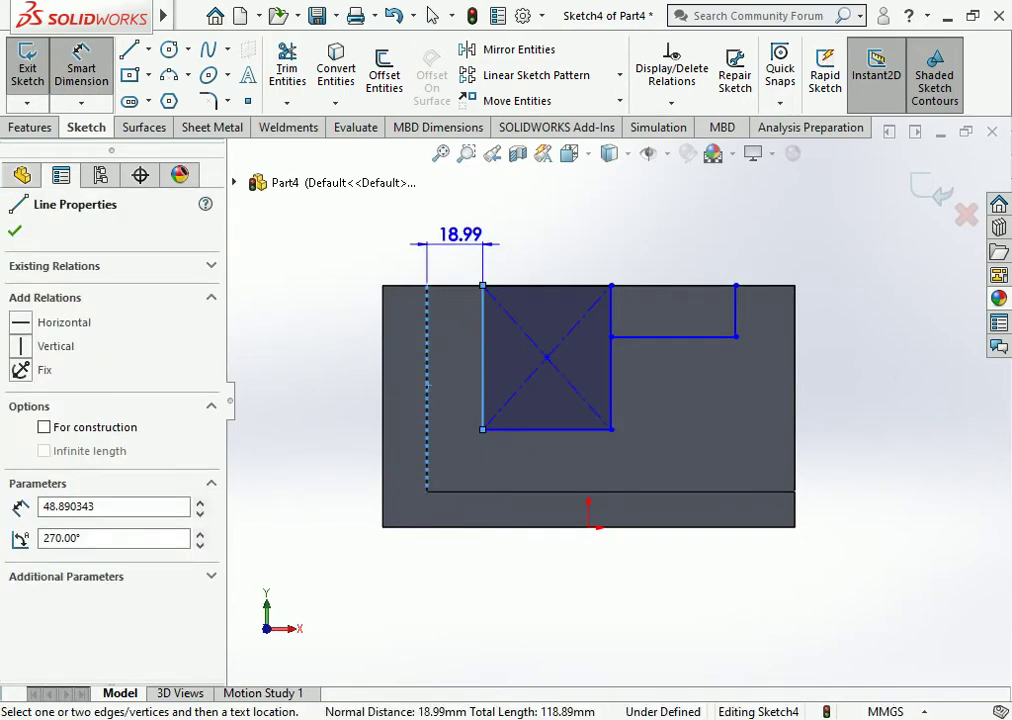
left_click(463, 236)
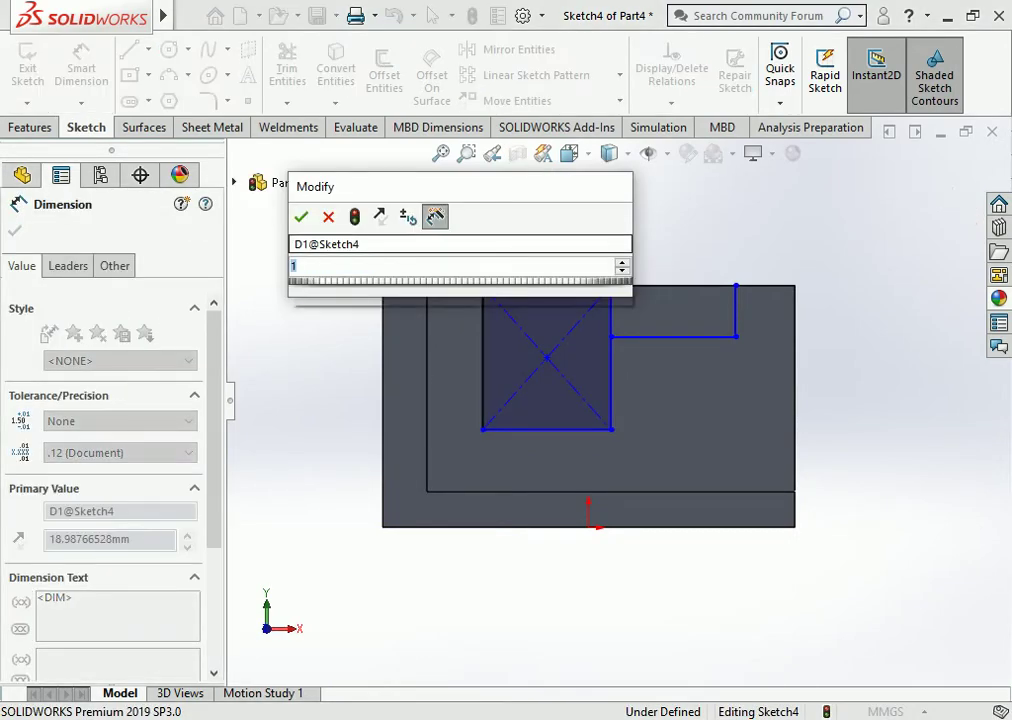
type("18")
left_click(301, 216)
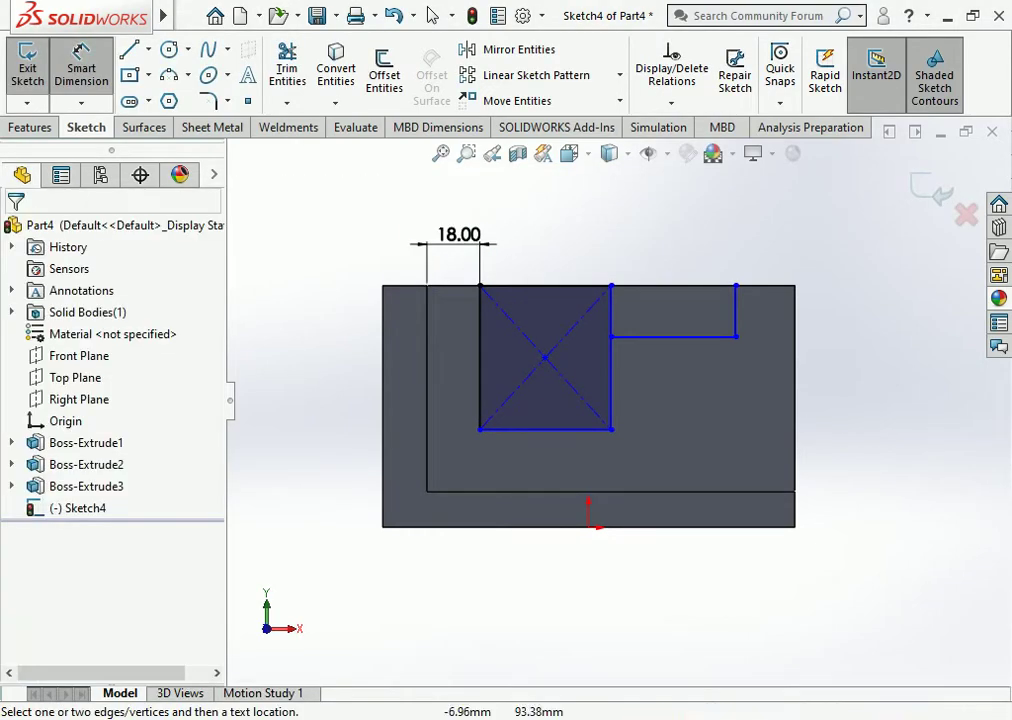
left_click(480, 370)
left_click(611, 380)
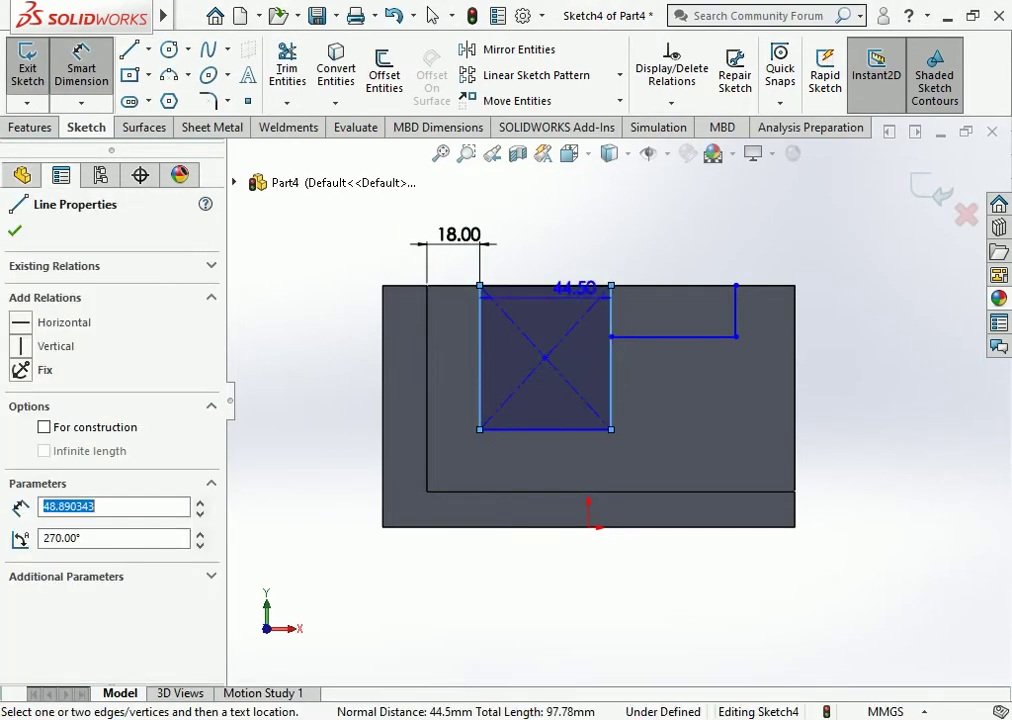
left_click(545, 232)
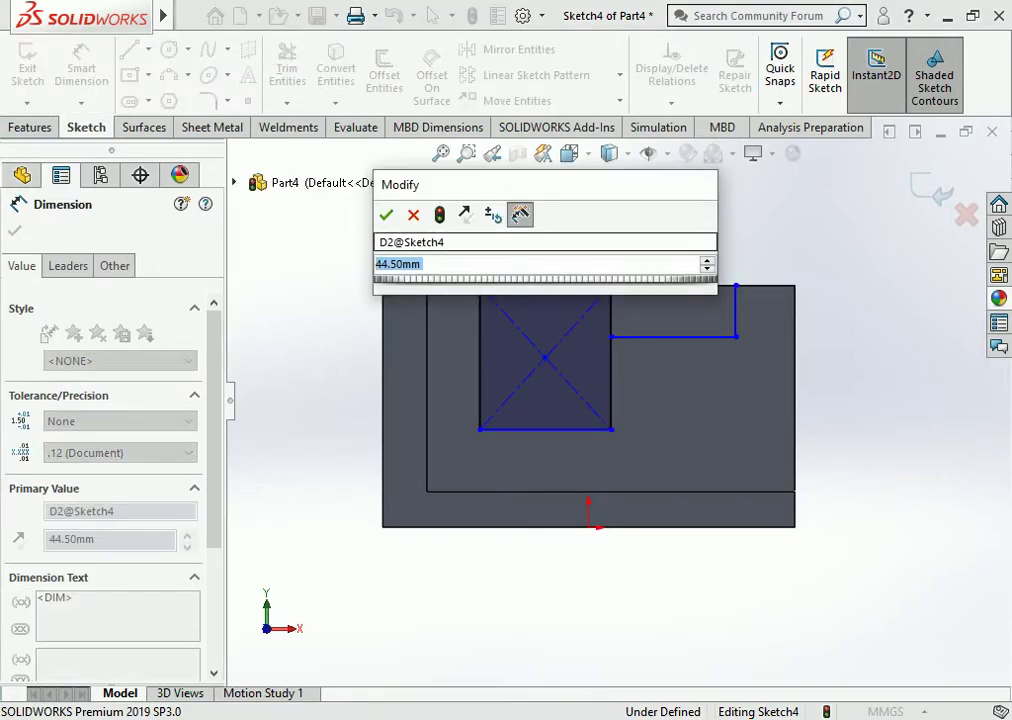
type("45")
key("Return")
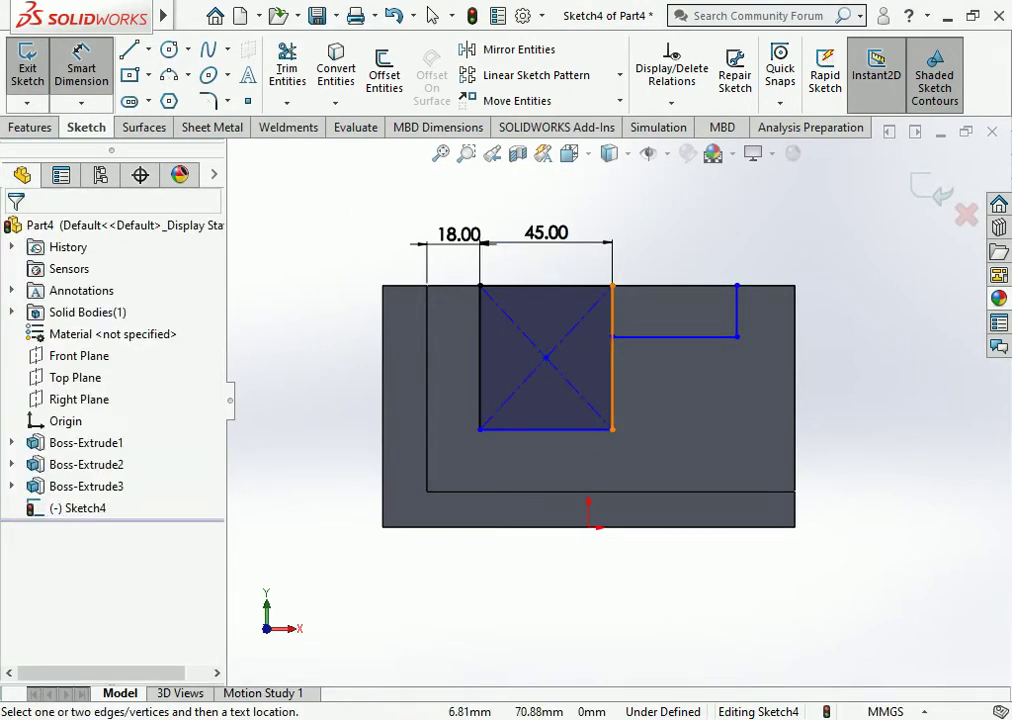
Step: Dimension the step to 45 mm wide and 18 mm deep
left_click(612, 380)
left_click(737, 310)
left_click(668, 228)
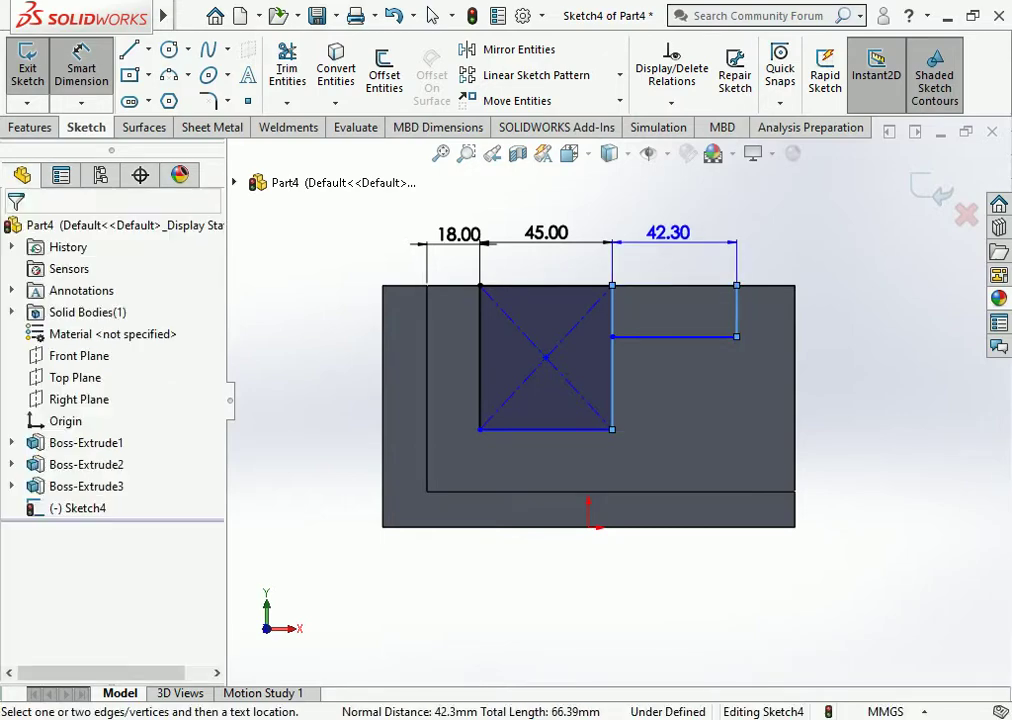
type("45")
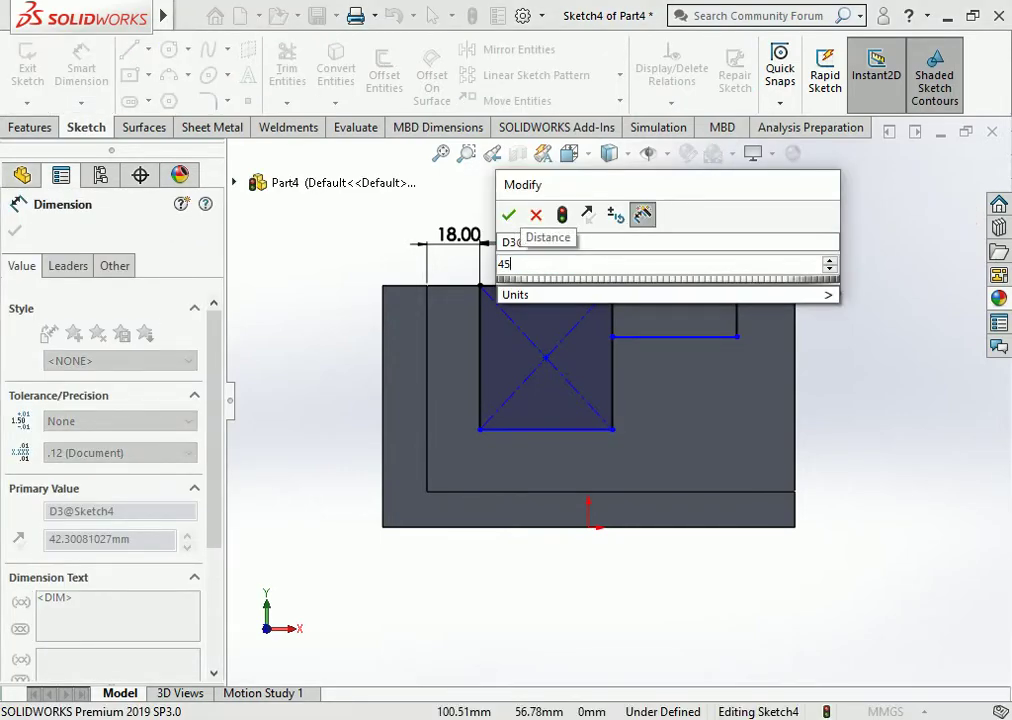
key("Return")
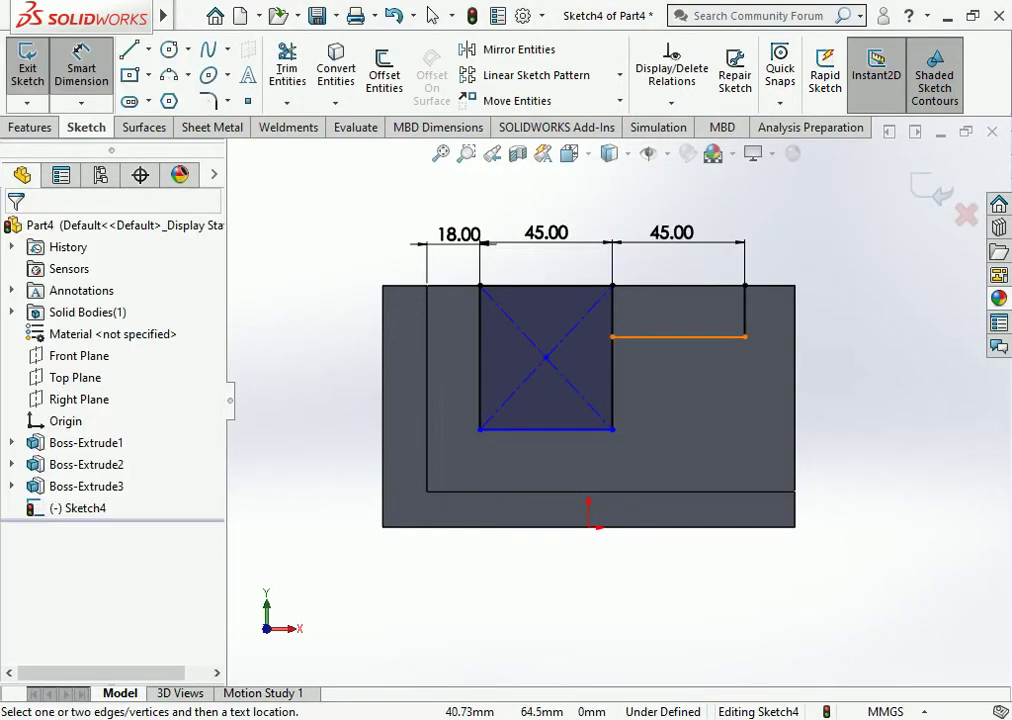
left_click(690, 337)
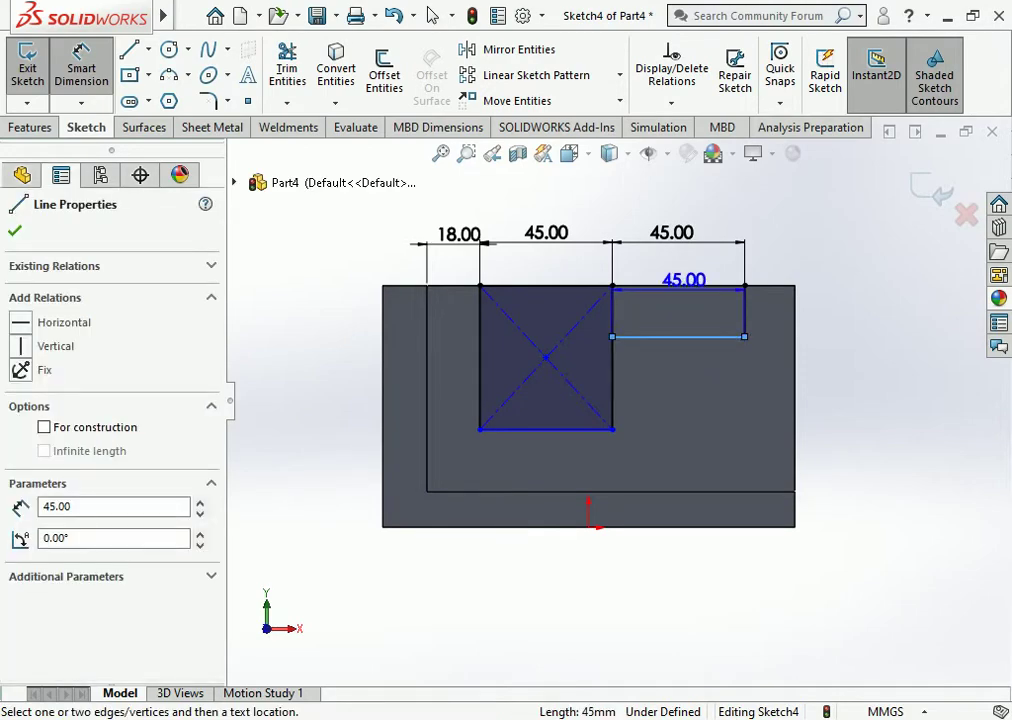
left_click(700, 286)
left_click(838, 312)
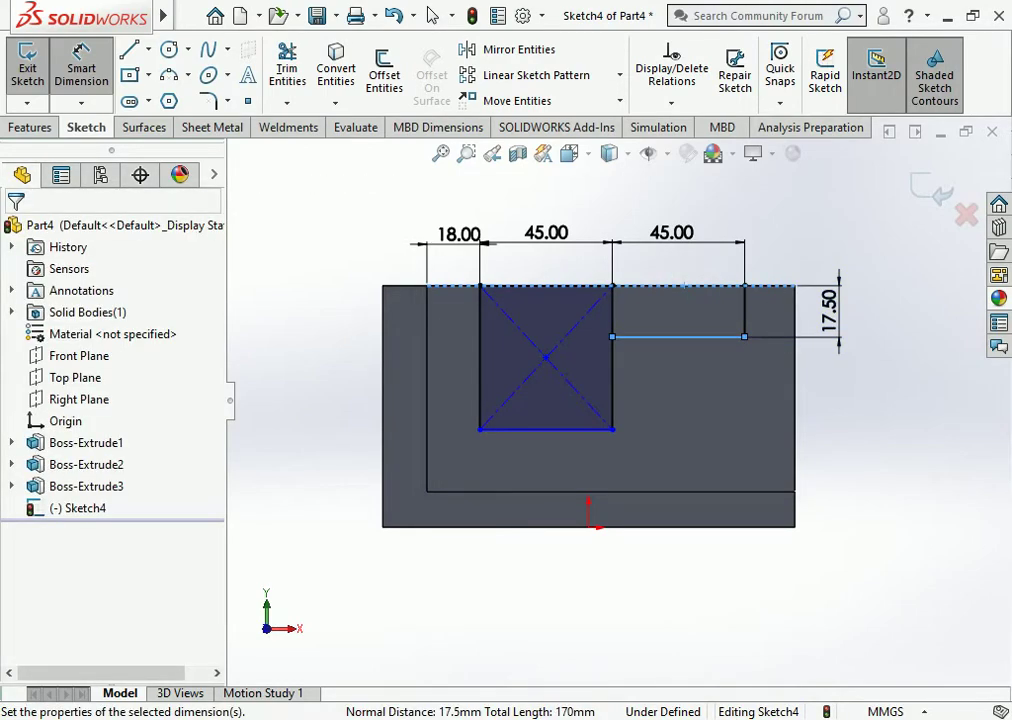
type("18")
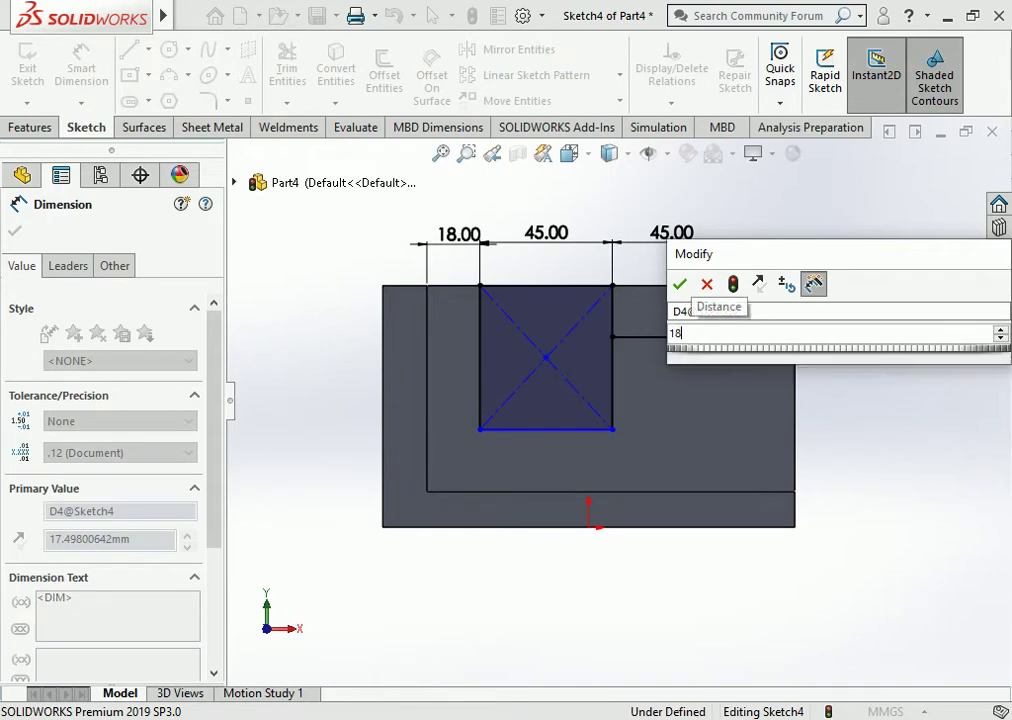
key("Return")
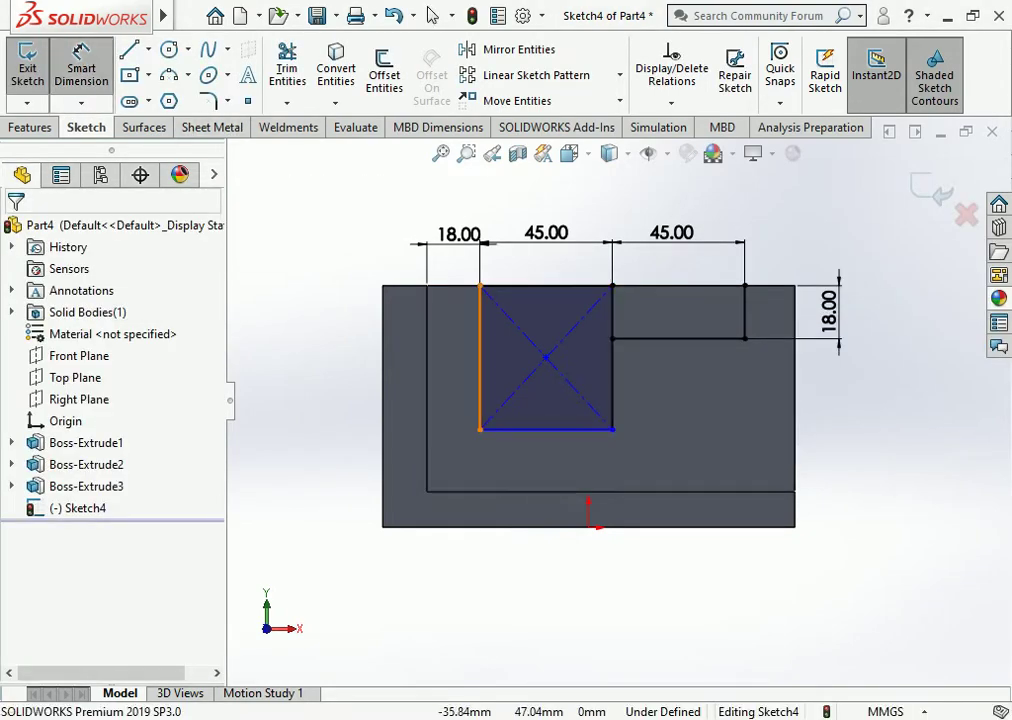
Step: Set the rectangle's height to 48 mm
left_click(480, 360)
left_click(332, 350)
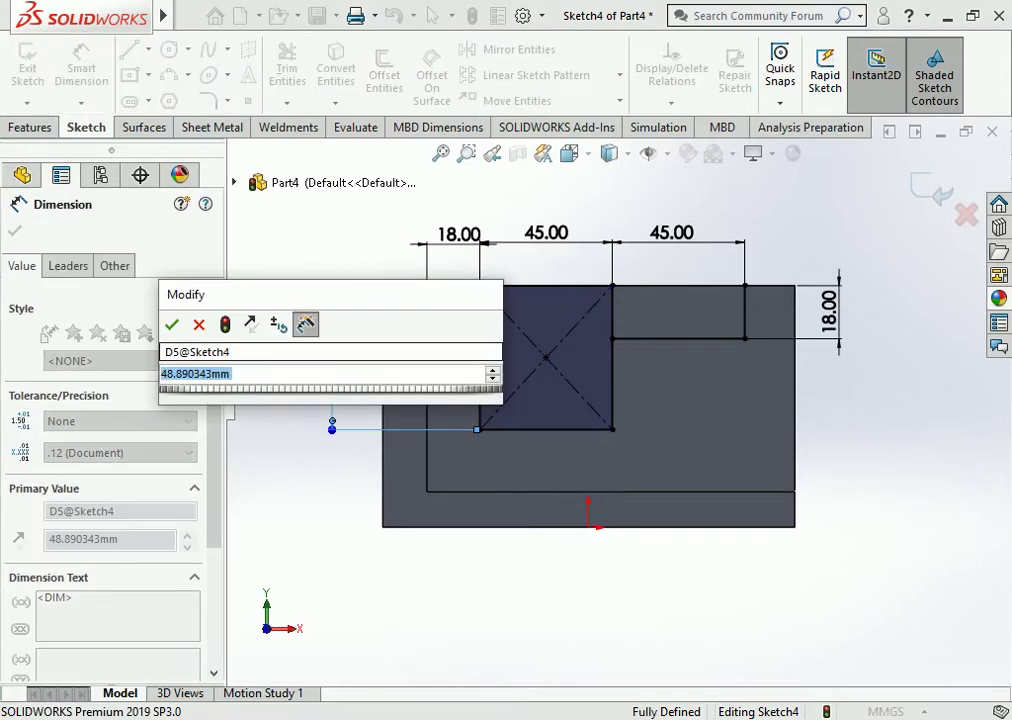
type("48")
key("Return")
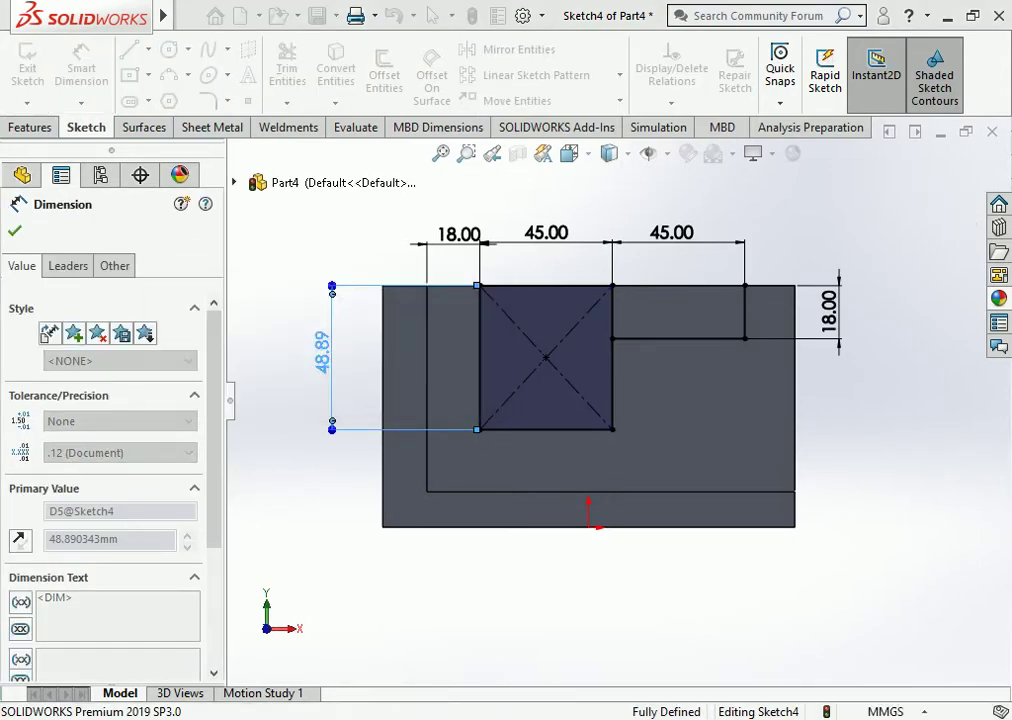
key("Escape")
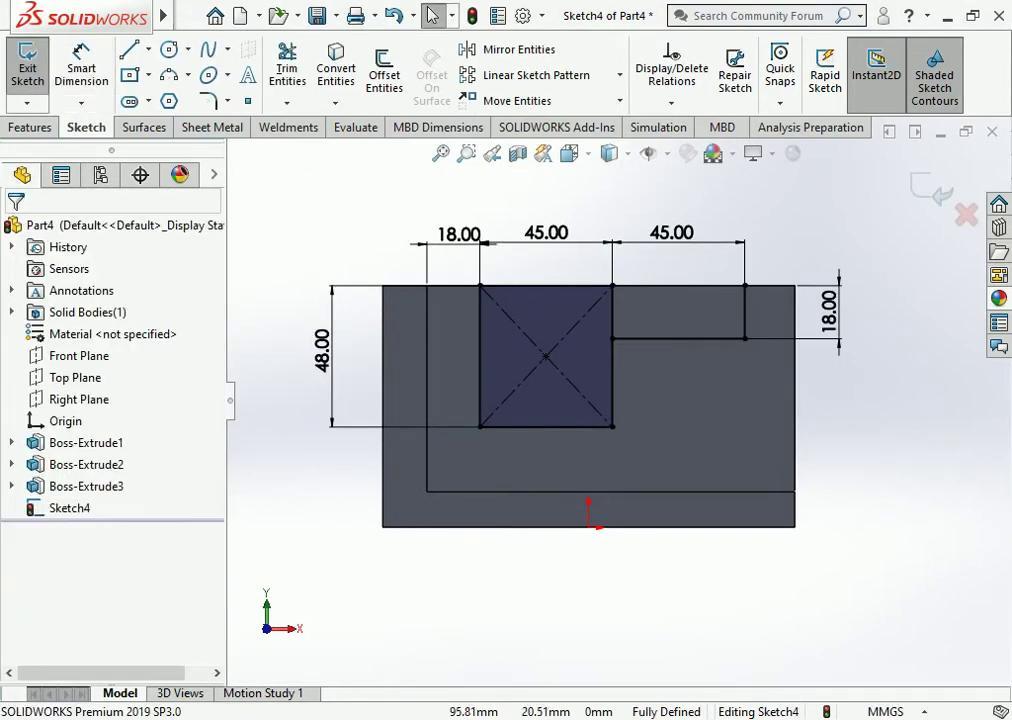
scroll(742, 338, "down", 1)
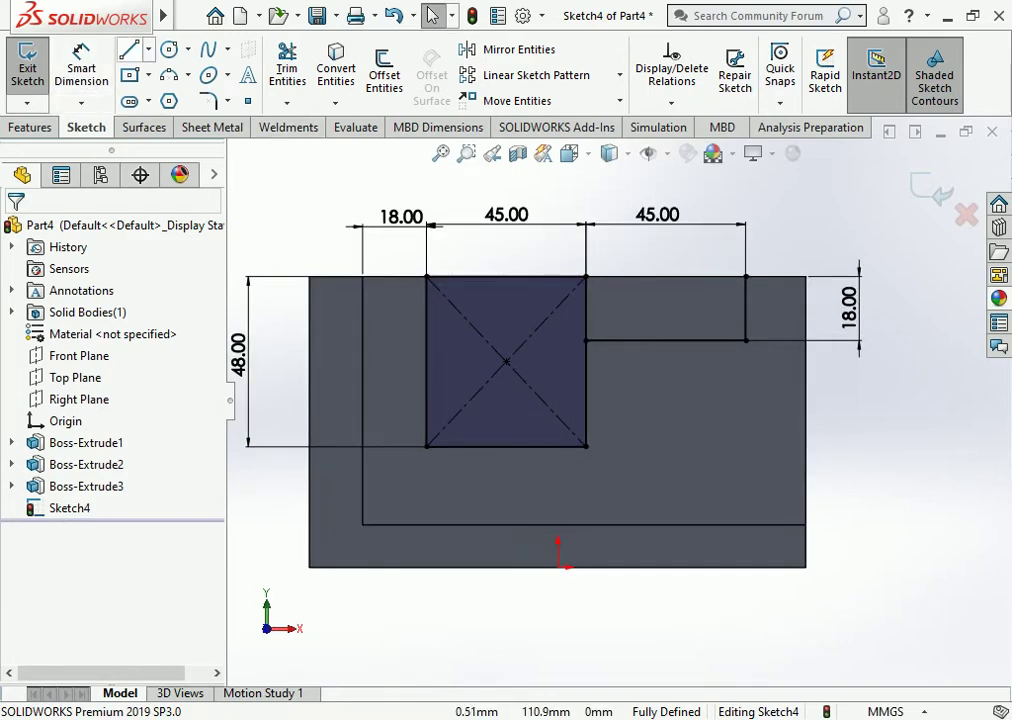
Step: Delete the square's two construction diagonals and the leftover centre point
key("l")
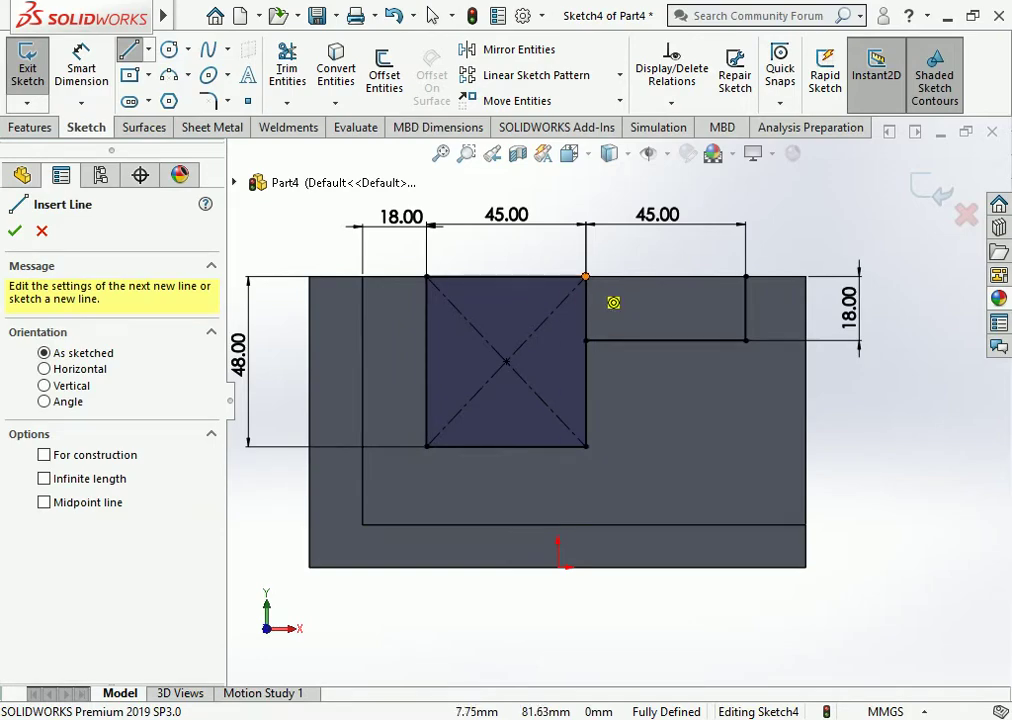
key("Escape")
left_click(287, 103)
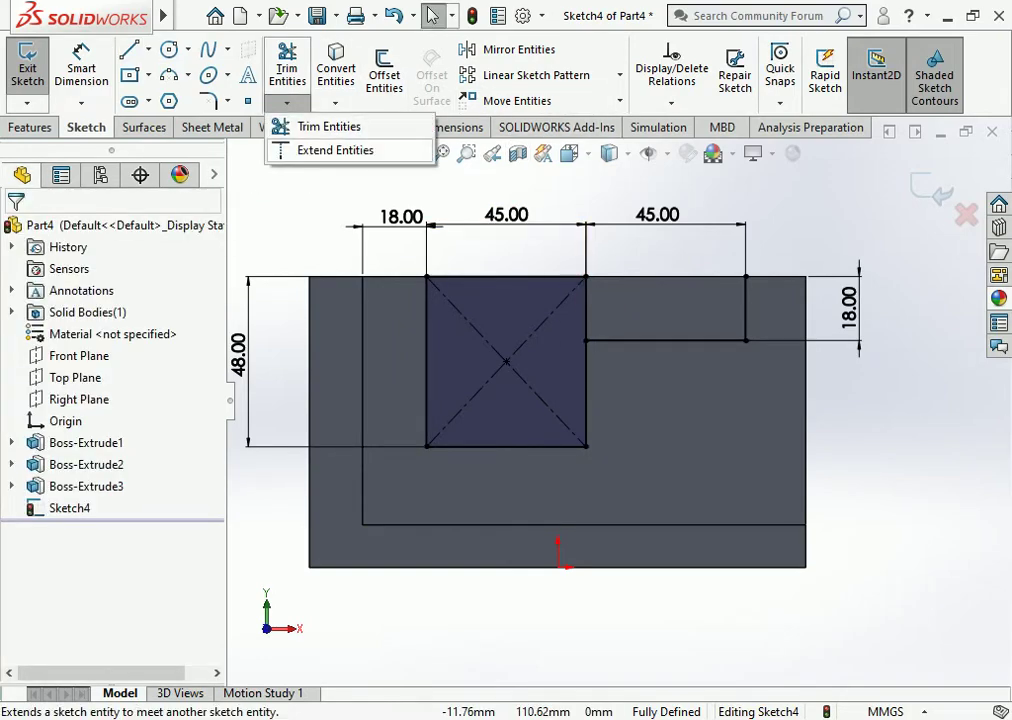
left_click(329, 126)
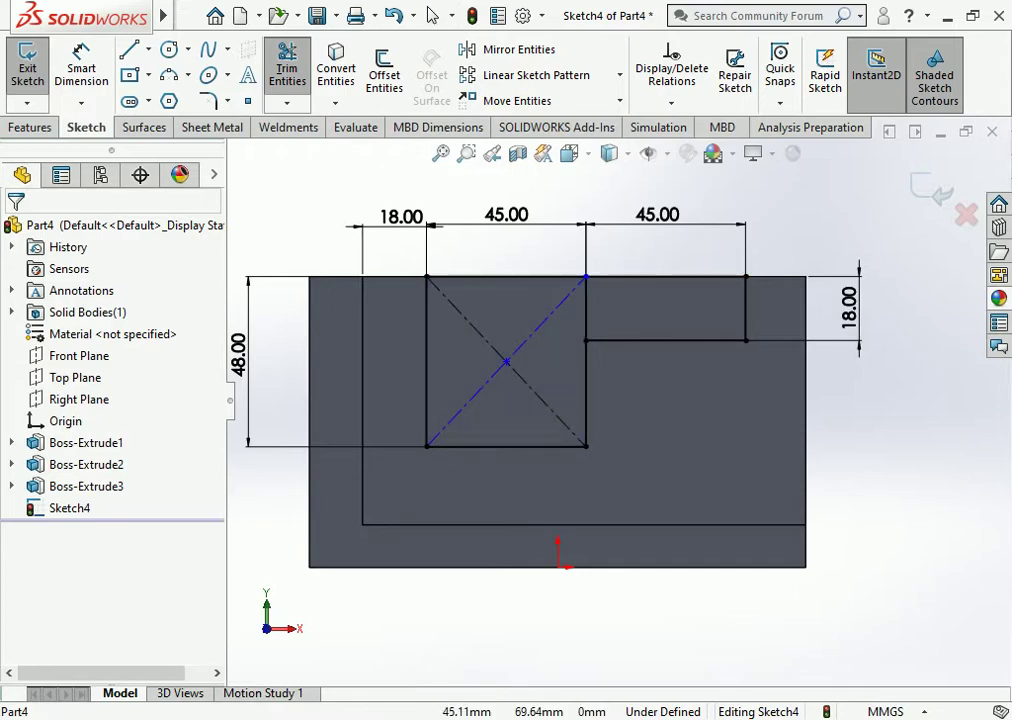
key("Escape")
scroll(587, 278, "down", 1)
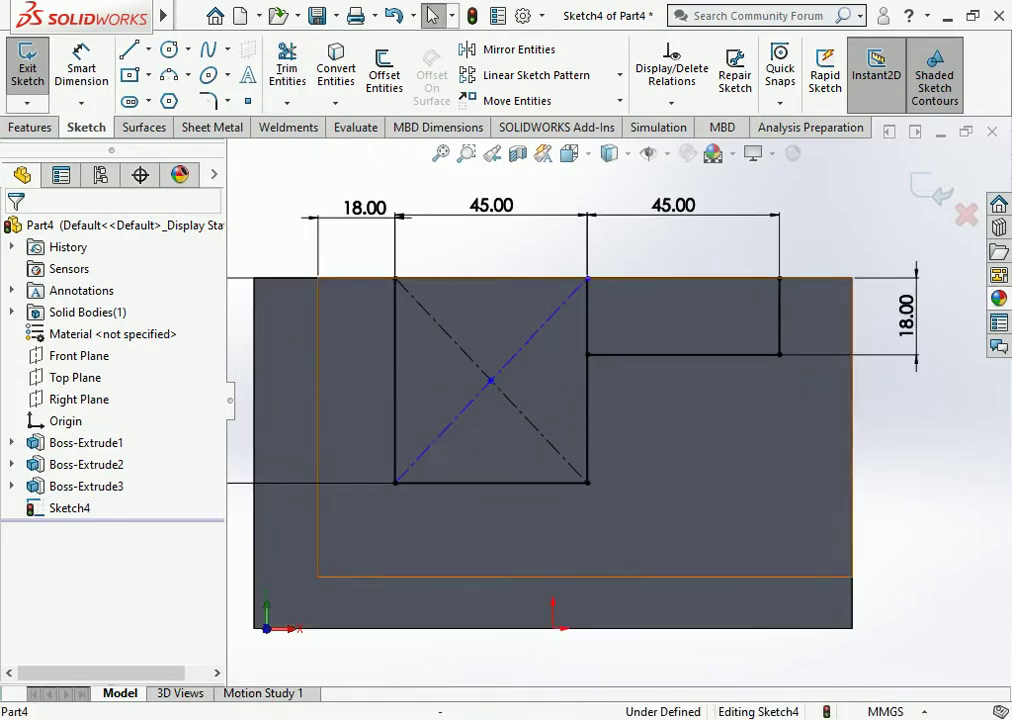
left_click(565, 302)
key("Delete")
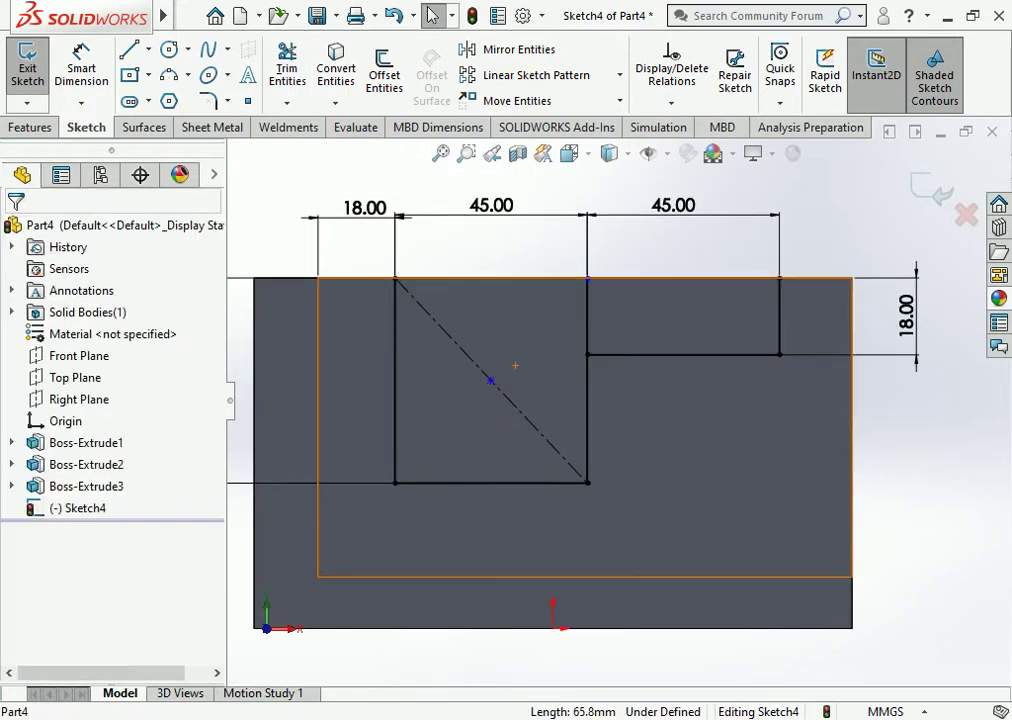
left_click(491, 380)
key("Delete")
left_click(490, 380)
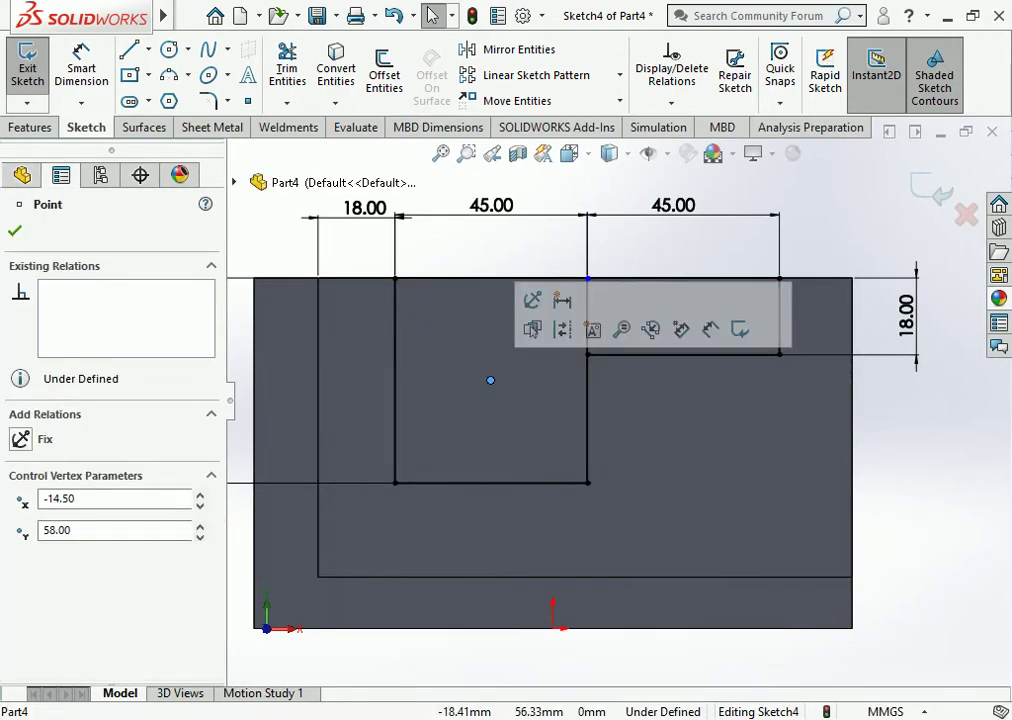
key("Delete")
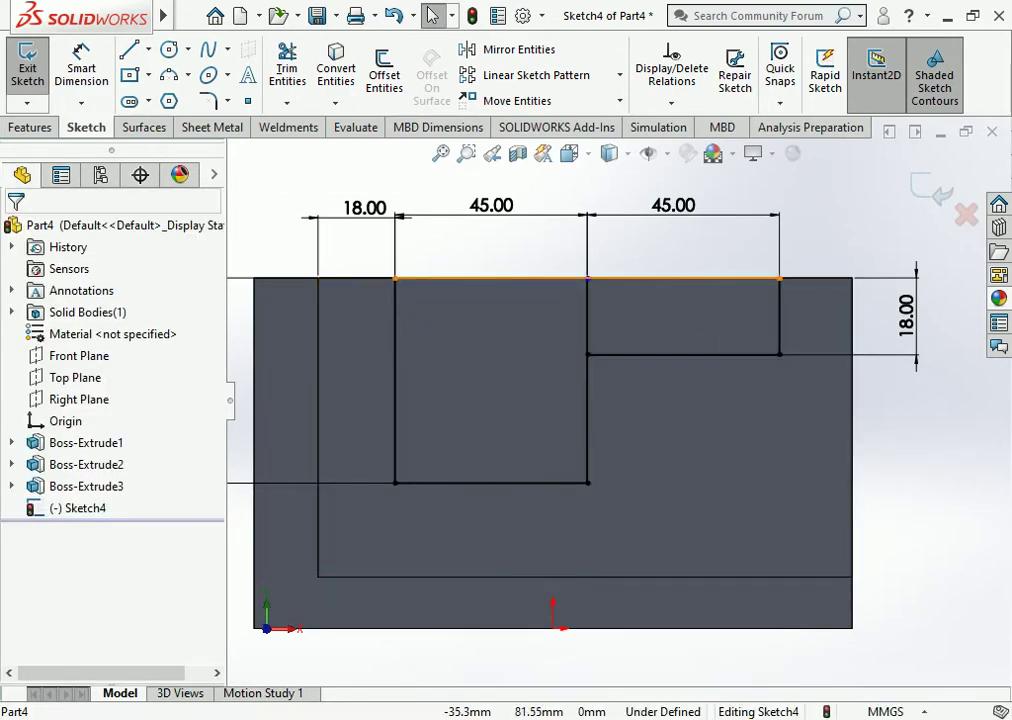
Step: Power-trim away the inner edge between square and step and the top edge over the step
left_click(287, 68)
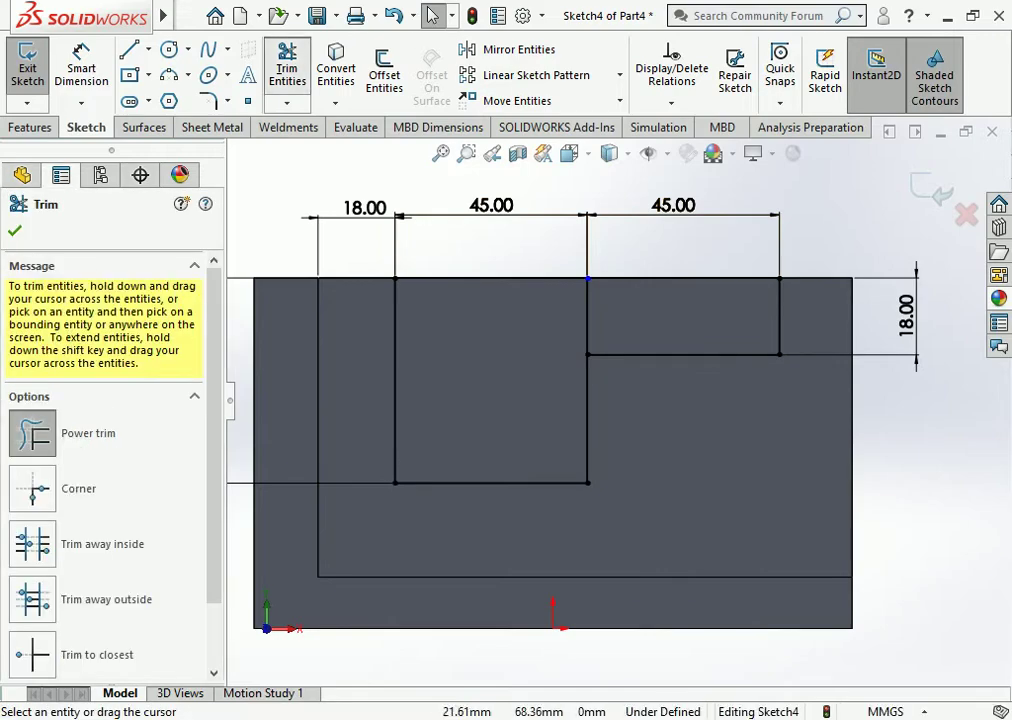
left_click_drag(524, 309, 605, 323)
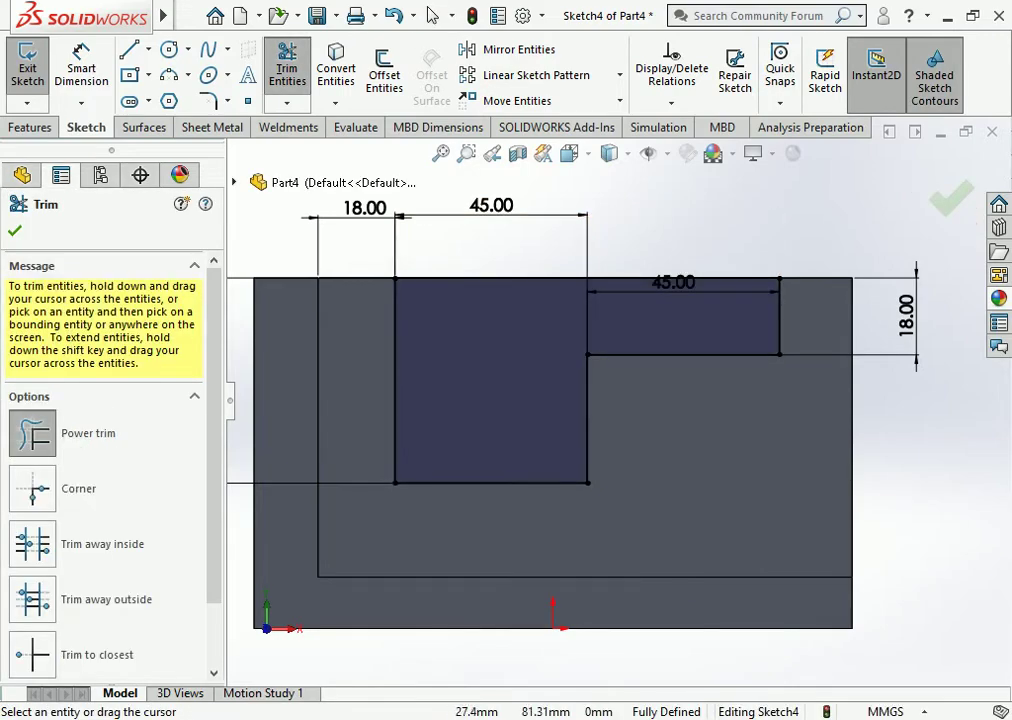
mouse_move(670, 237)
left_mouse_down()
mouse_move(671, 280)
mouse_move(670, 206)
left_mouse_up()
key("Escape")
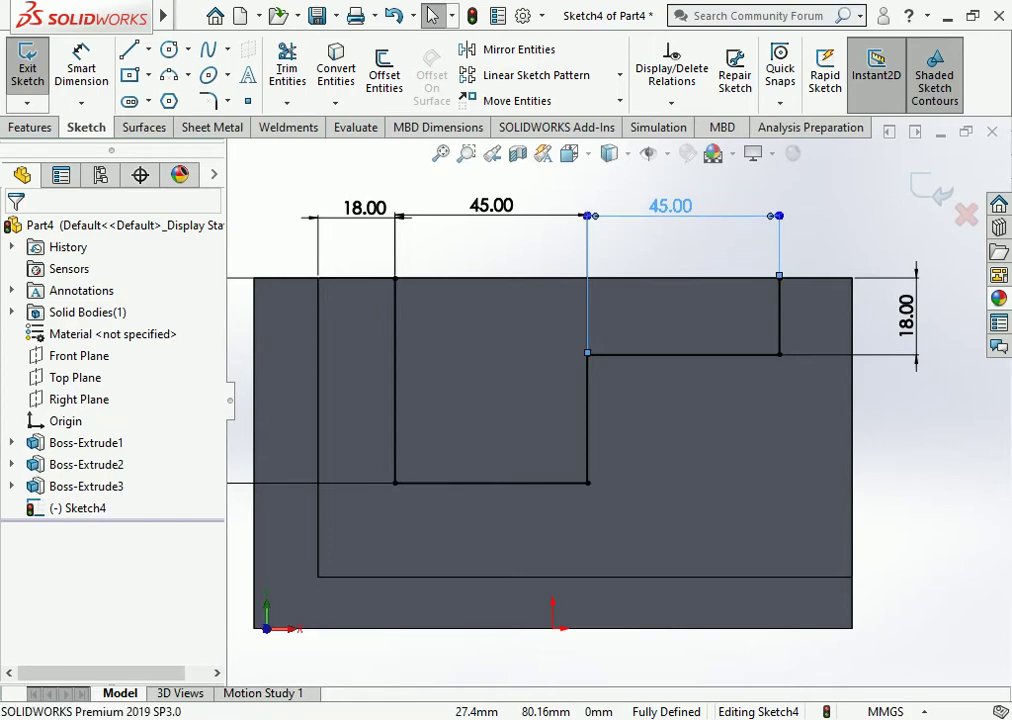
key("Escape")
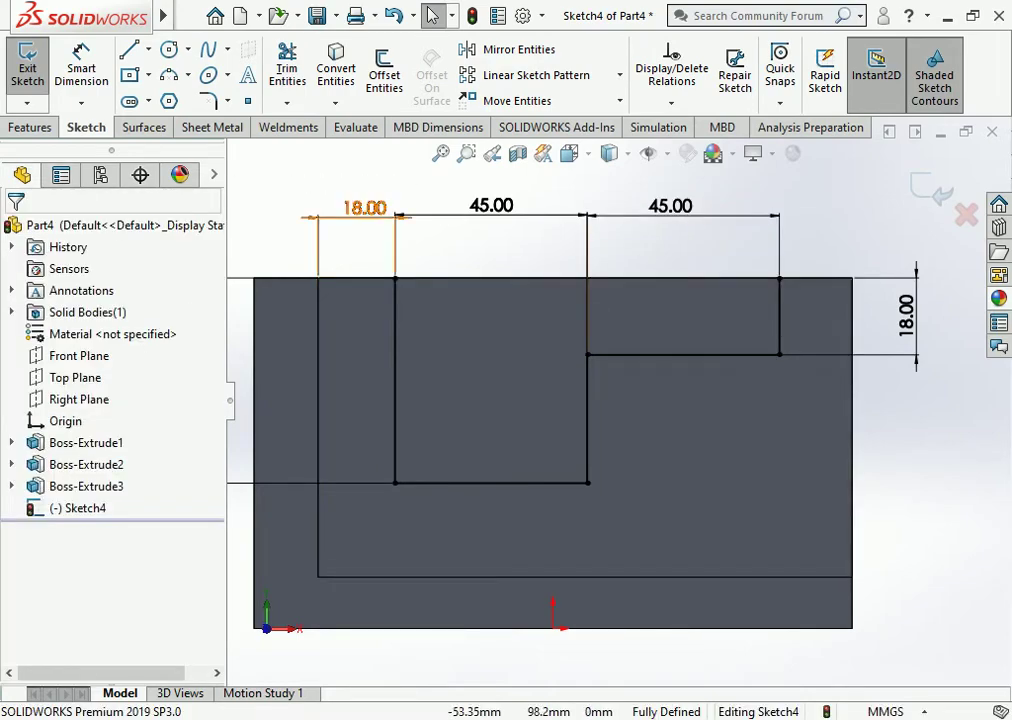
Step: Draw a 90 mm line from the square's top-left corner to the step's top-right corner
left_click(128, 49)
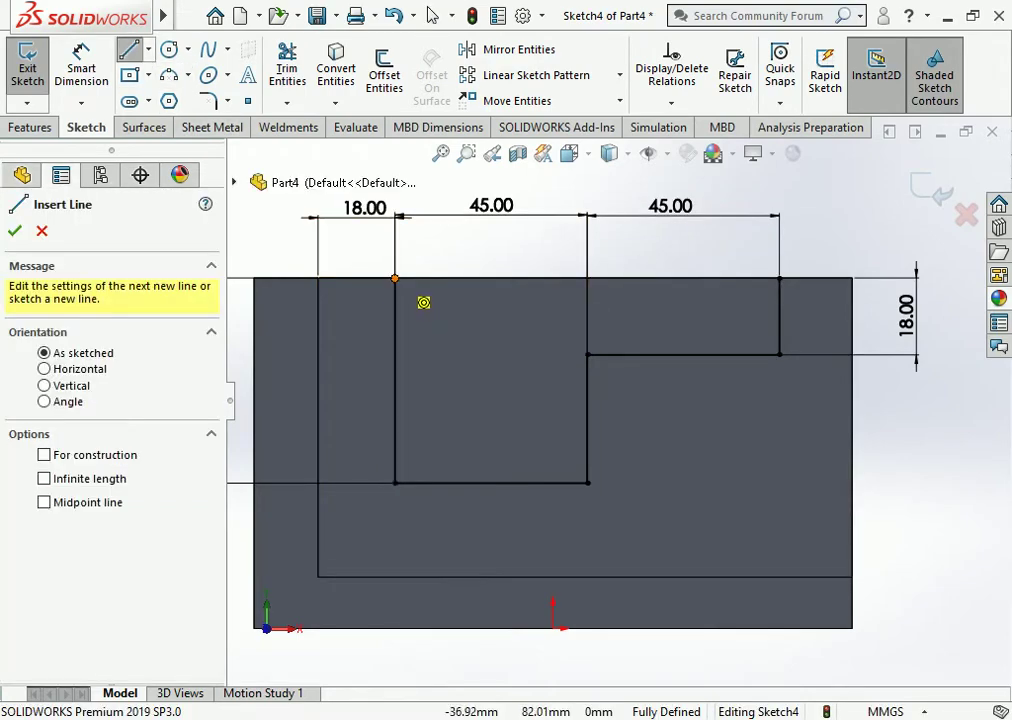
left_click(395, 278)
left_click(779, 278)
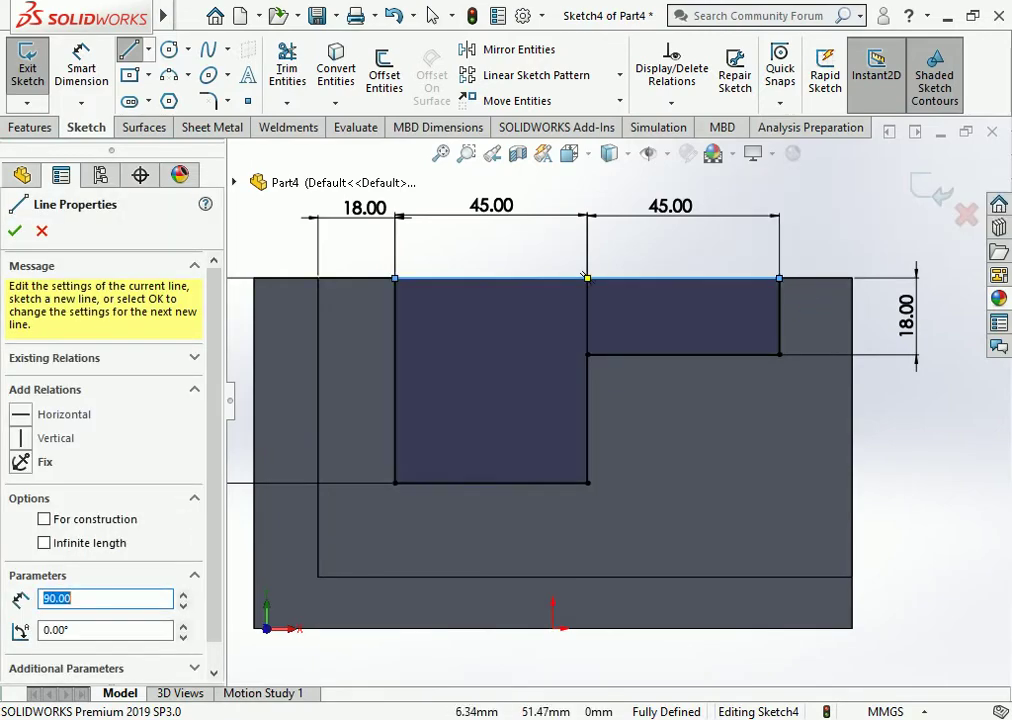
key("Escape")
scroll(617, 401, "down", 3)
scroll(617, 401, "down", 2)
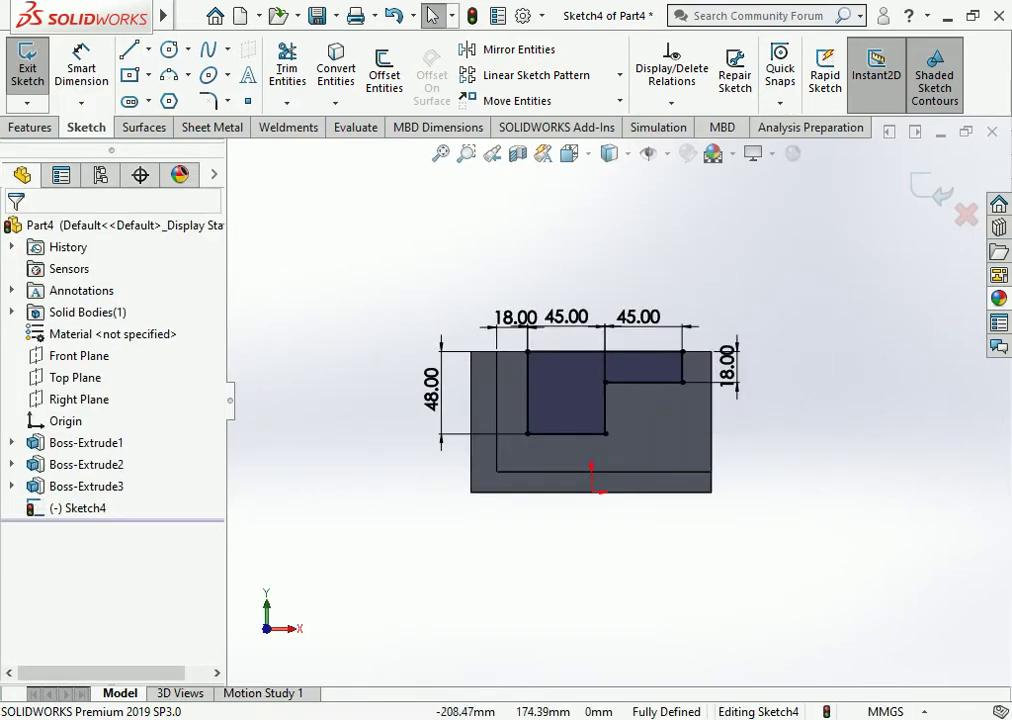
Step: Cut the stepped notch through the back wall with an Extruded Cut set to Through All
left_click(30, 127)
left_click(293, 70)
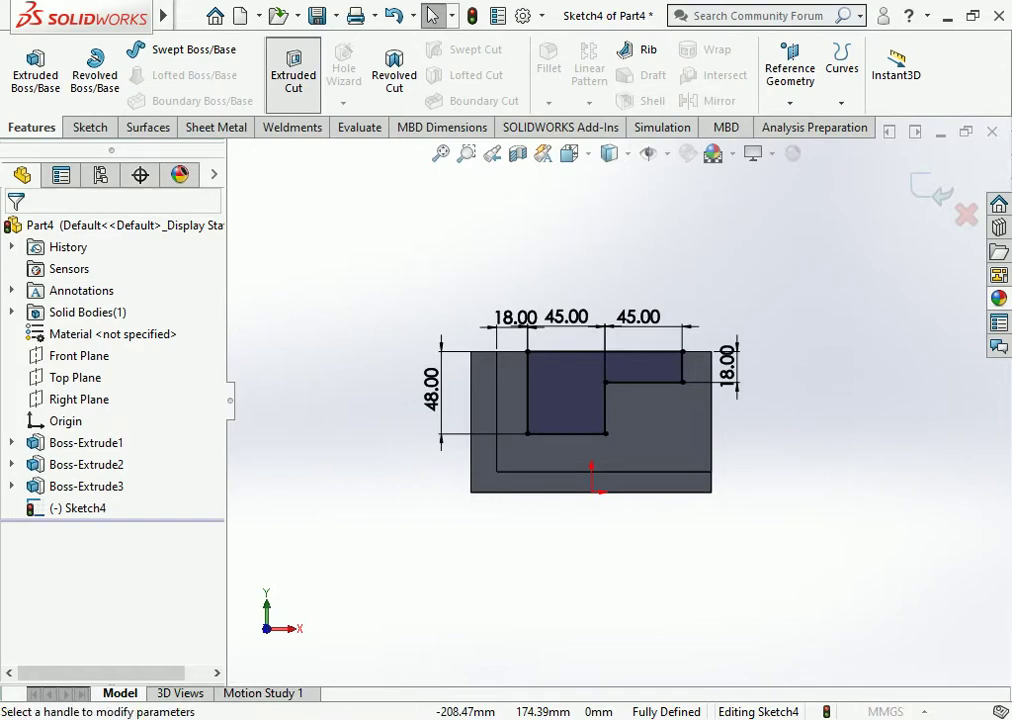
left_click(124, 349)
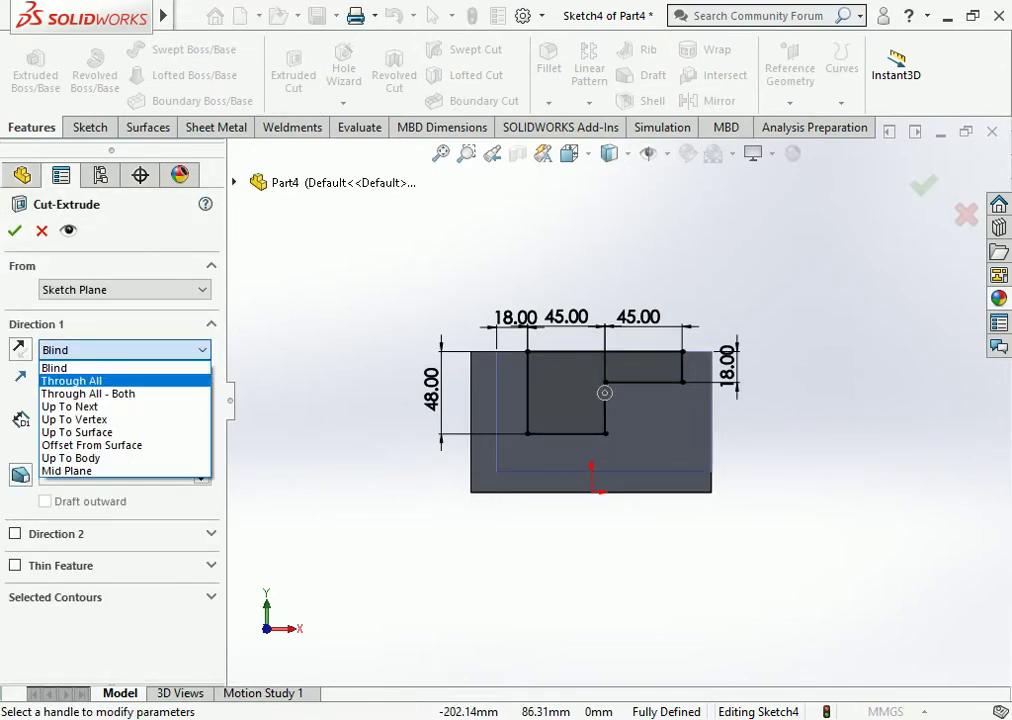
left_click(70, 380)
key("Return")
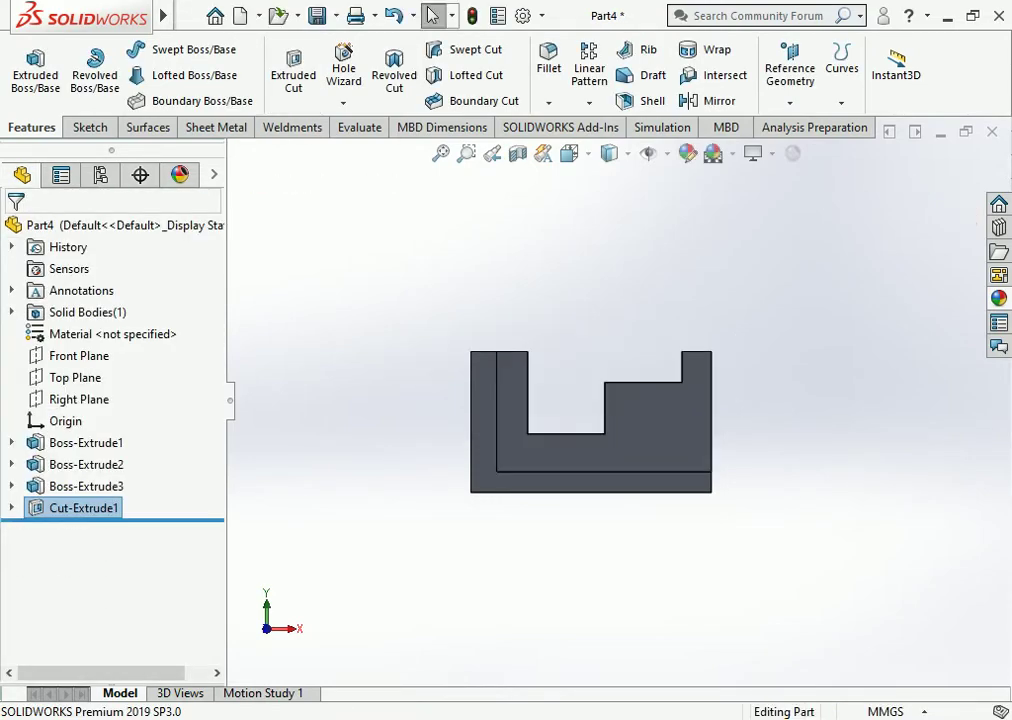
key("ctrl+7")
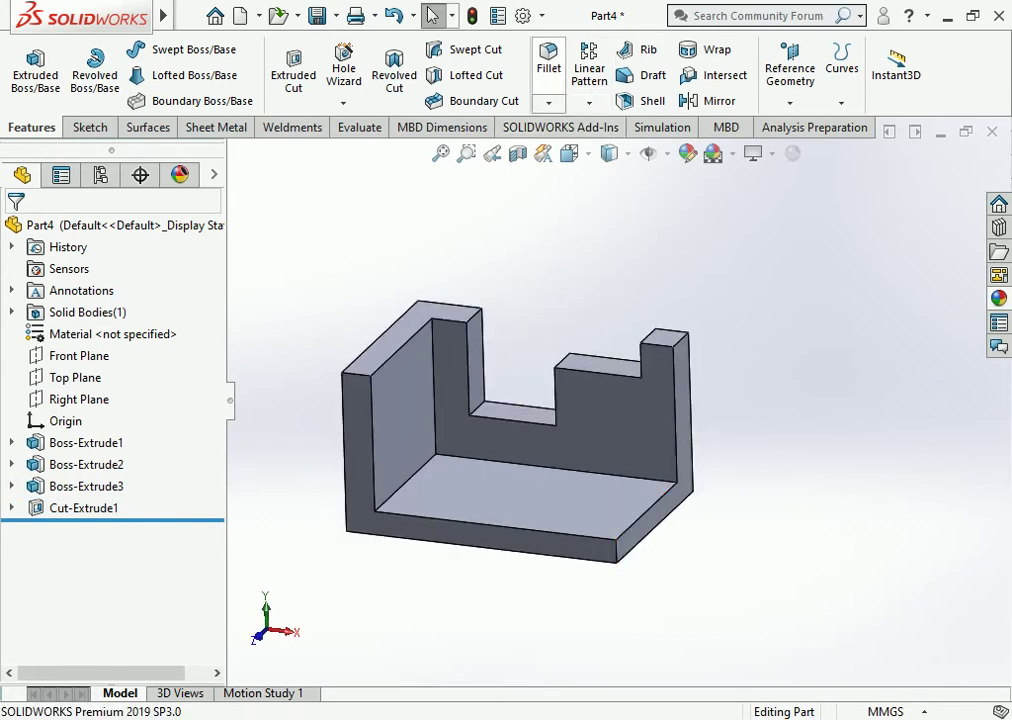
Step: Fillet the right post's top outer edge with a 20 mm radius
left_click(548, 60)
left_click(678, 338)
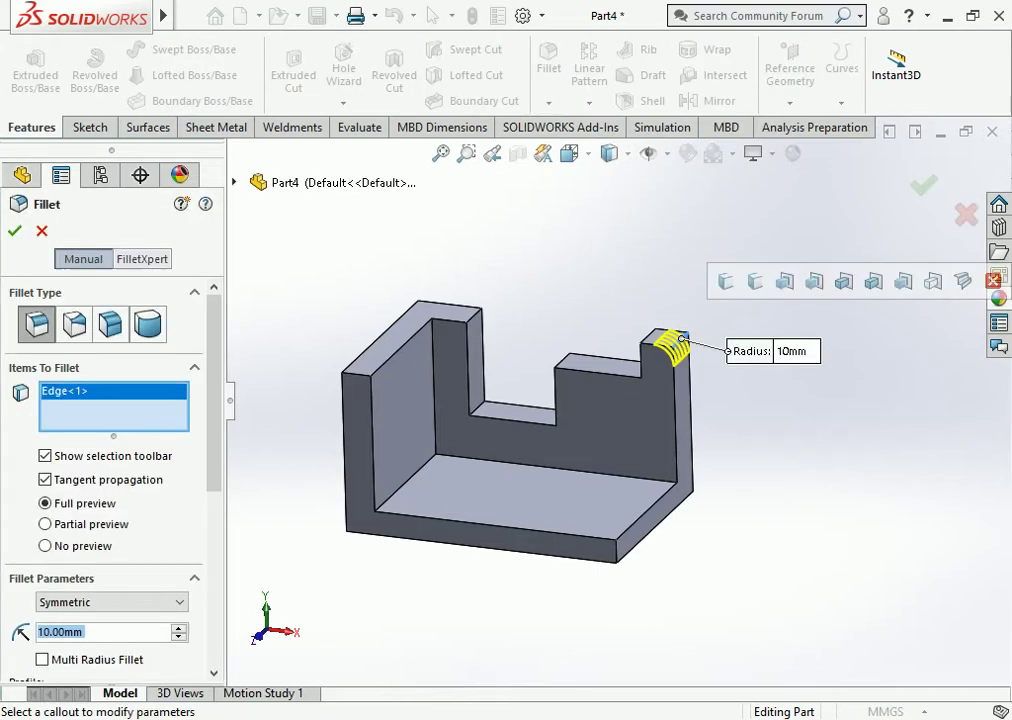
type("20")
key("Return")
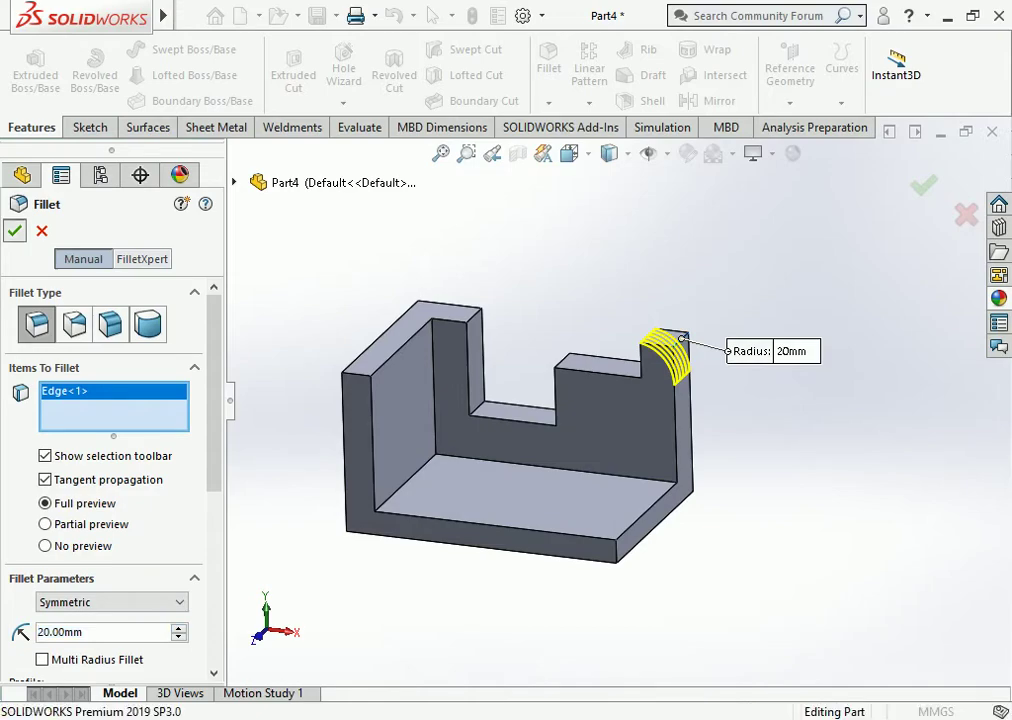
key("Return")
middle_click_drag(600, 450, 560, 440)
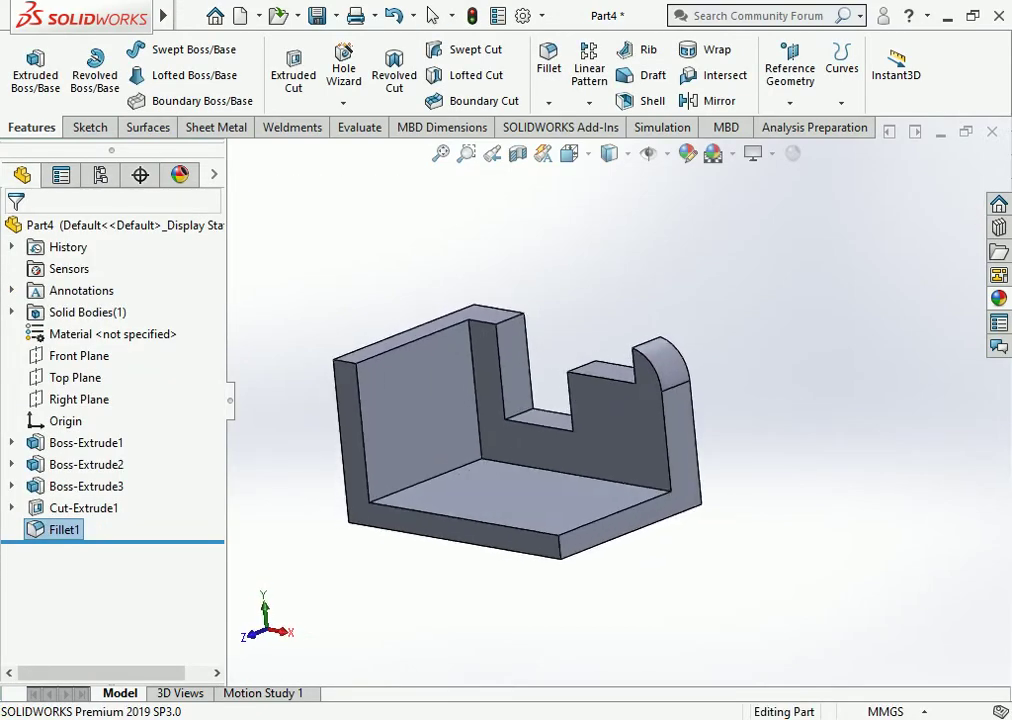
Step: Sketch a closed triangle on the left wall's inner face, viewed Normal To, with a bottom-to-top diagonal
left_click(400, 420)
left_click(479, 373)
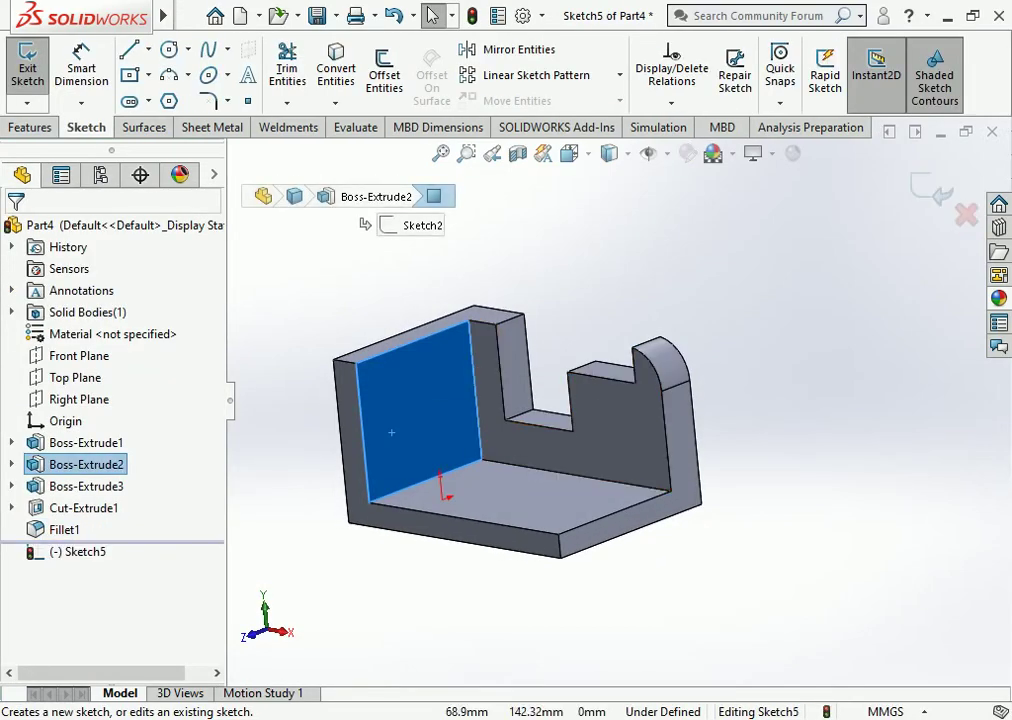
key("space")
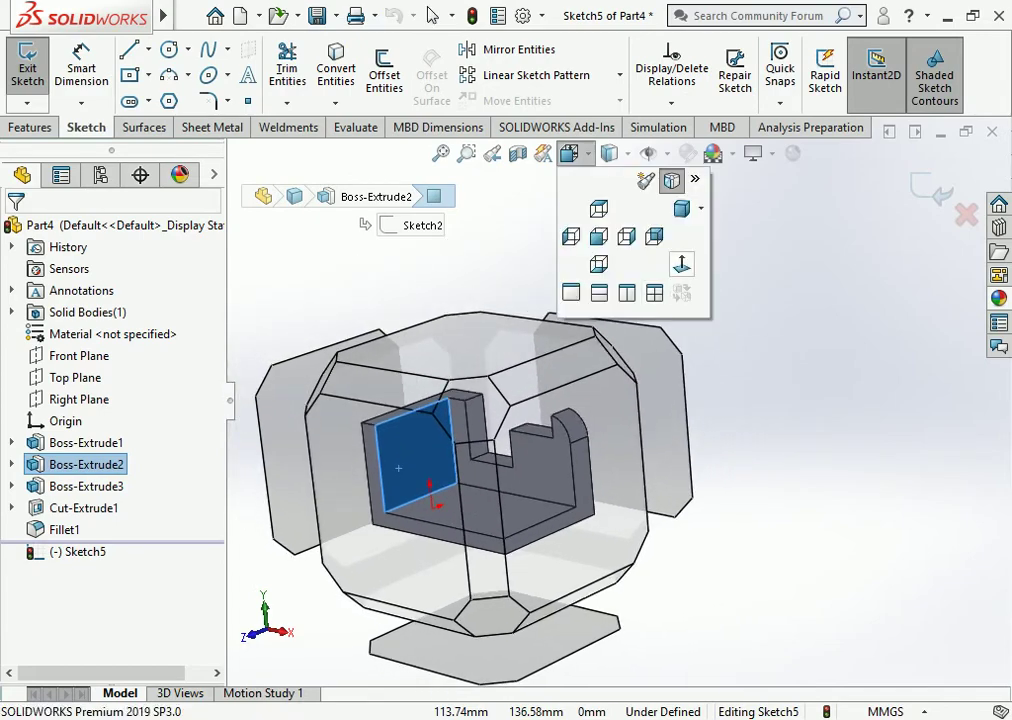
left_click(682, 263)
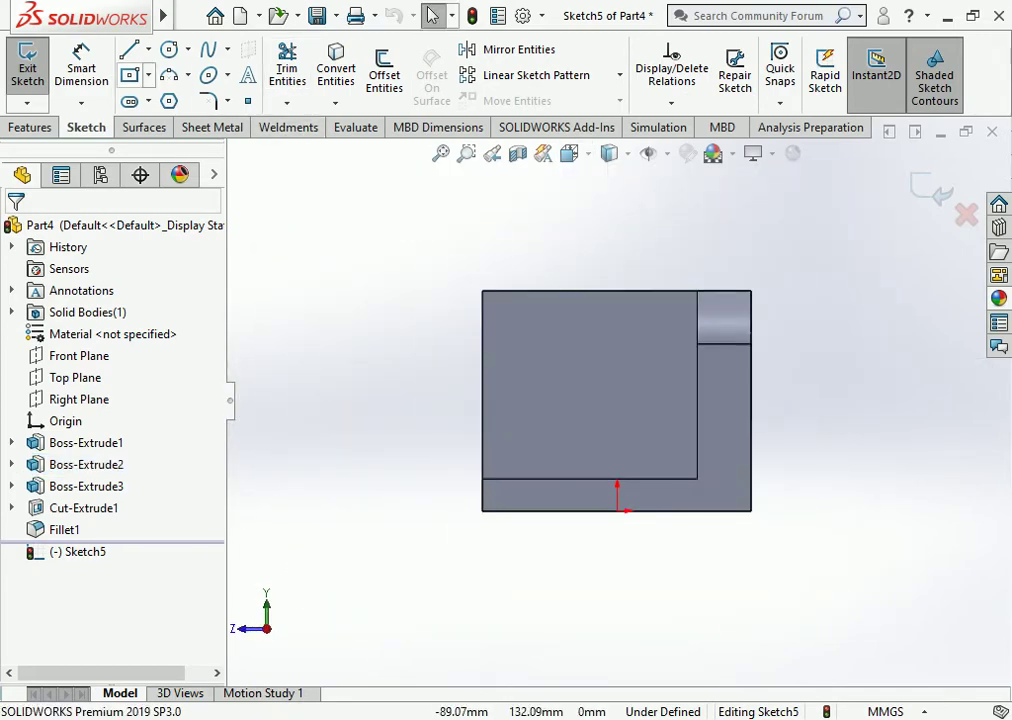
left_click(128, 49)
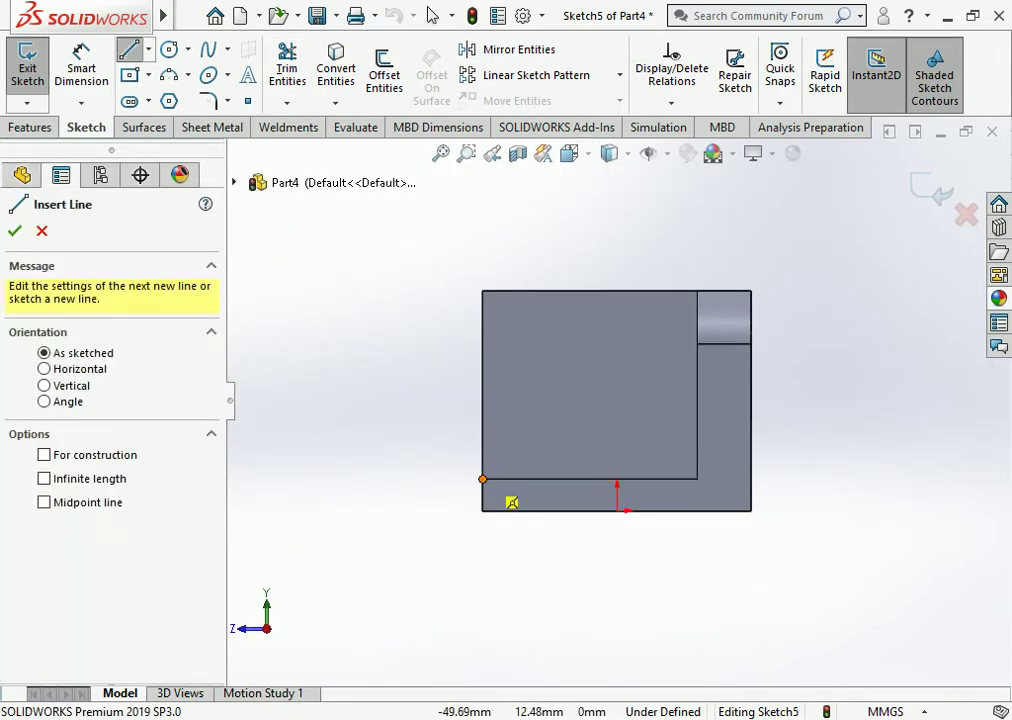
left_click_drag(484, 480, 697, 291)
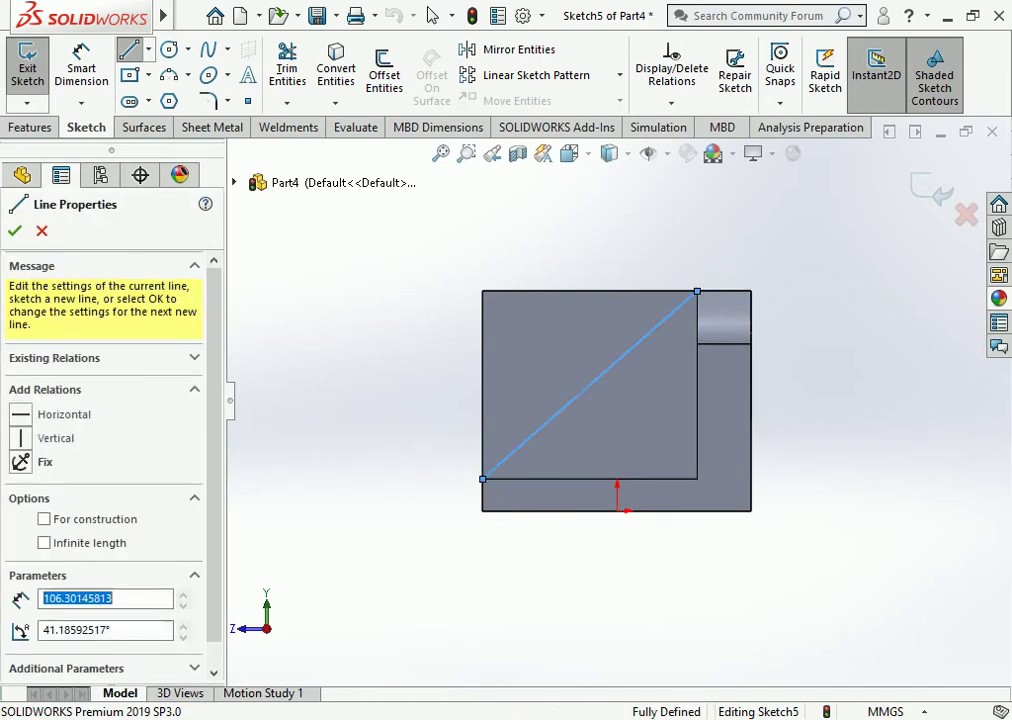
left_click(483, 291)
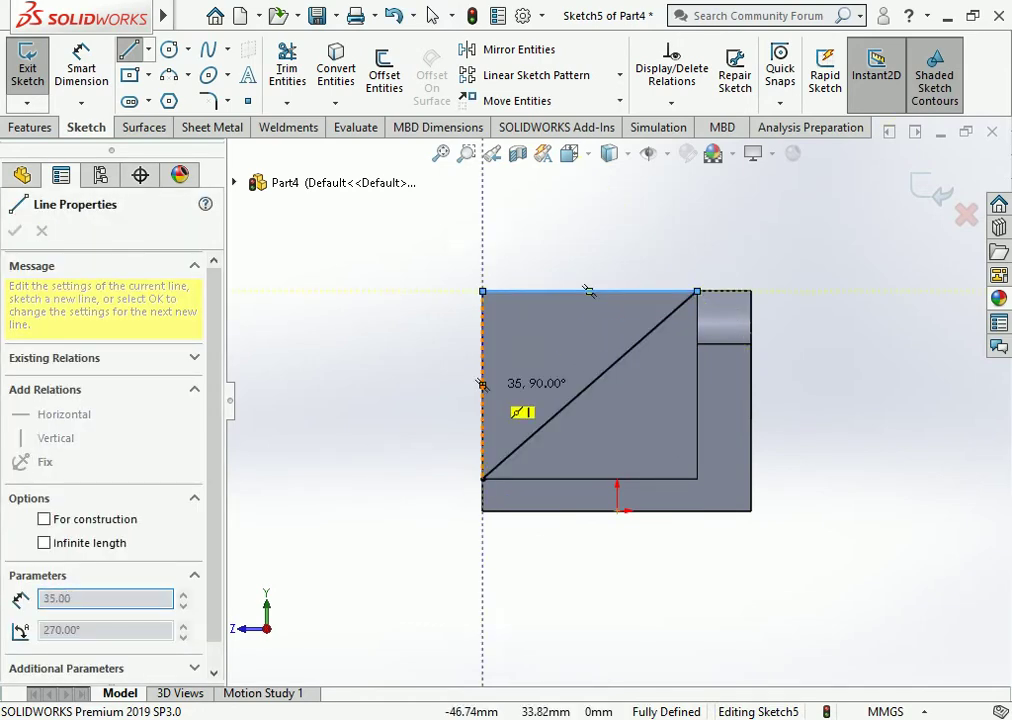
left_click(483, 479)
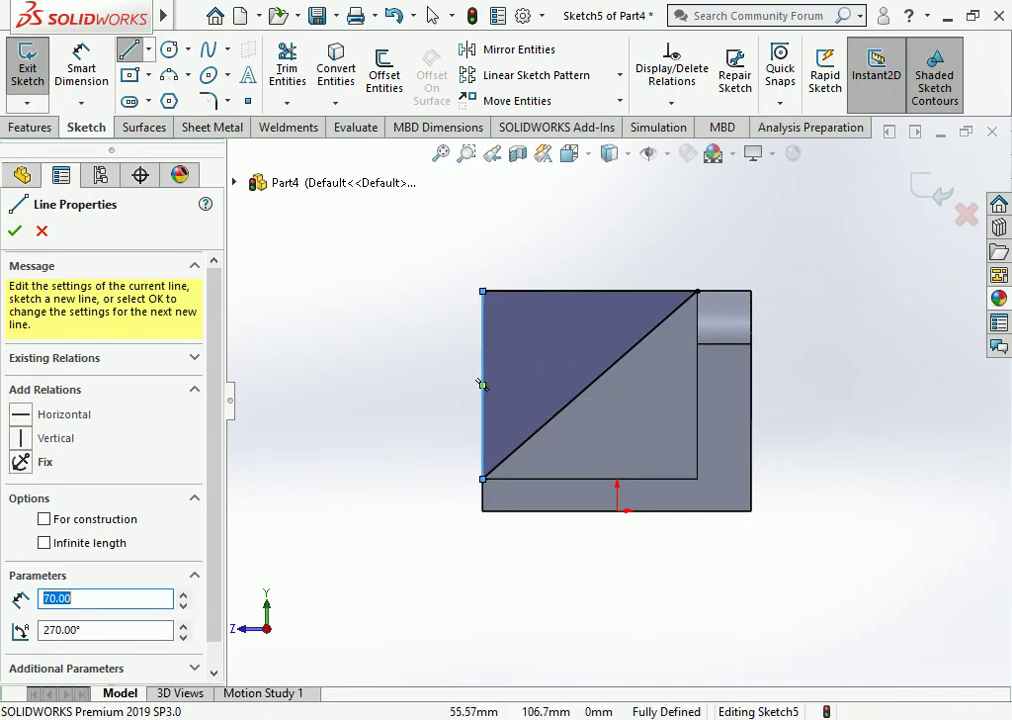
key("Escape")
Step: Extrude-cut the triangle 70 mm blind to slope the left wall diagonally
left_click(30, 127)
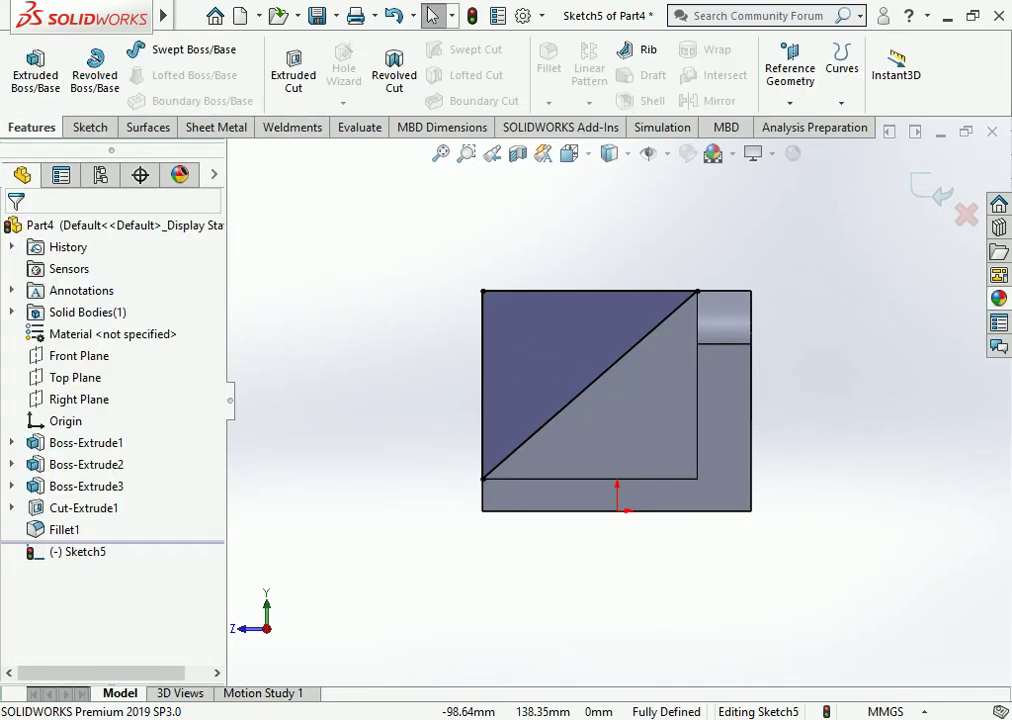
left_click(293, 70)
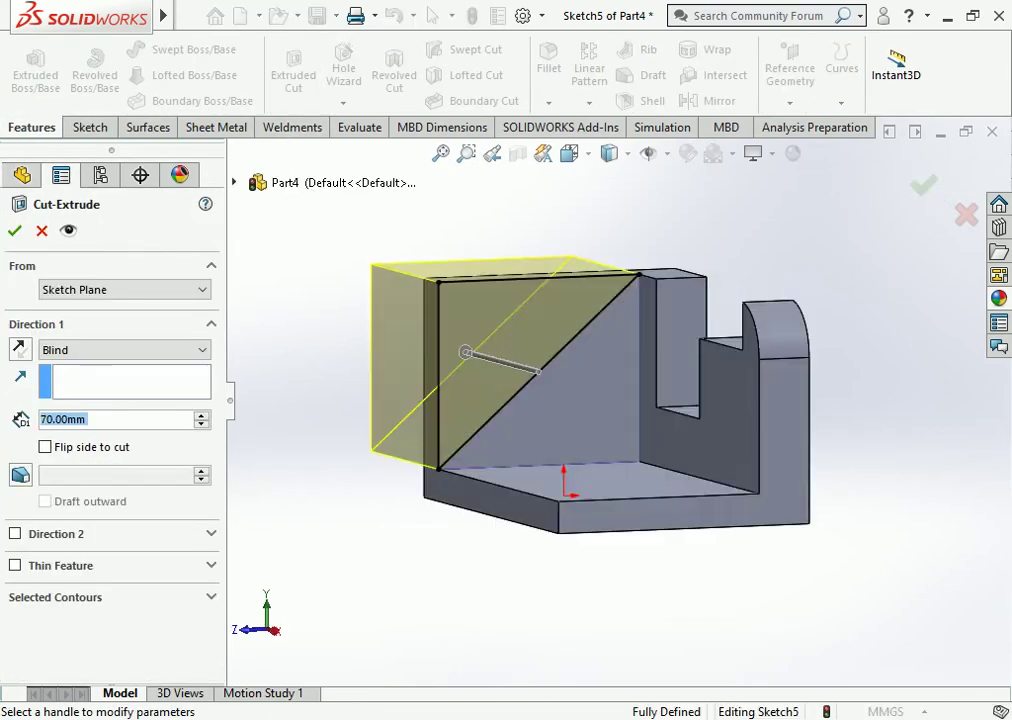
key("Return")
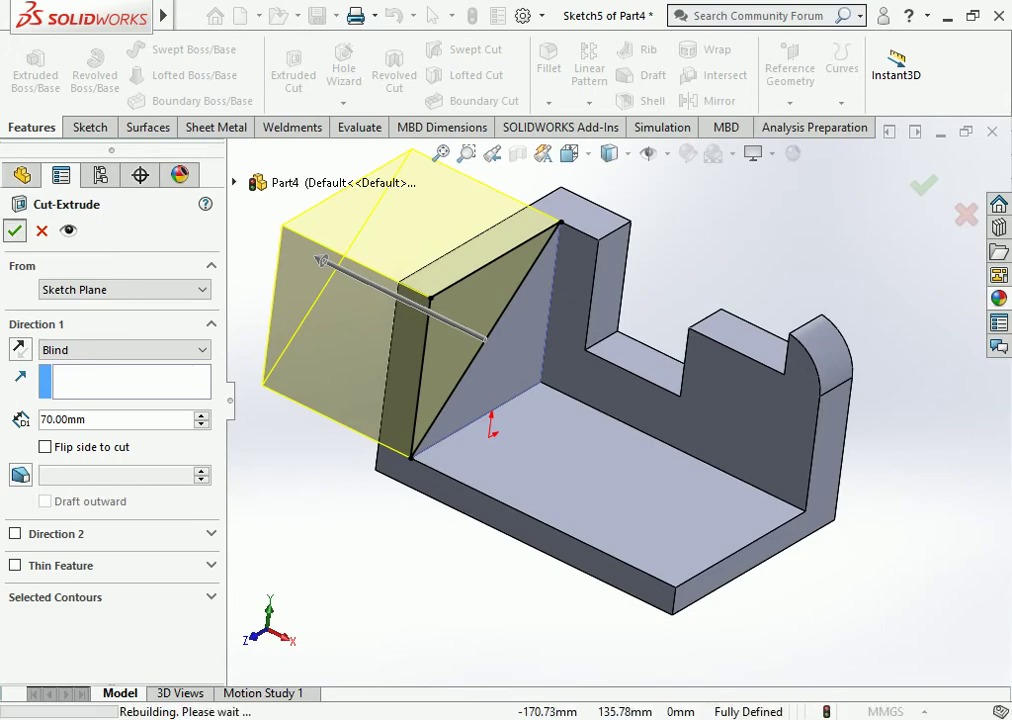
mouse_move(620, 420)
middle_mouse_down()
mouse_move(655, 556)
mouse_move(620, 420)
middle_mouse_up()
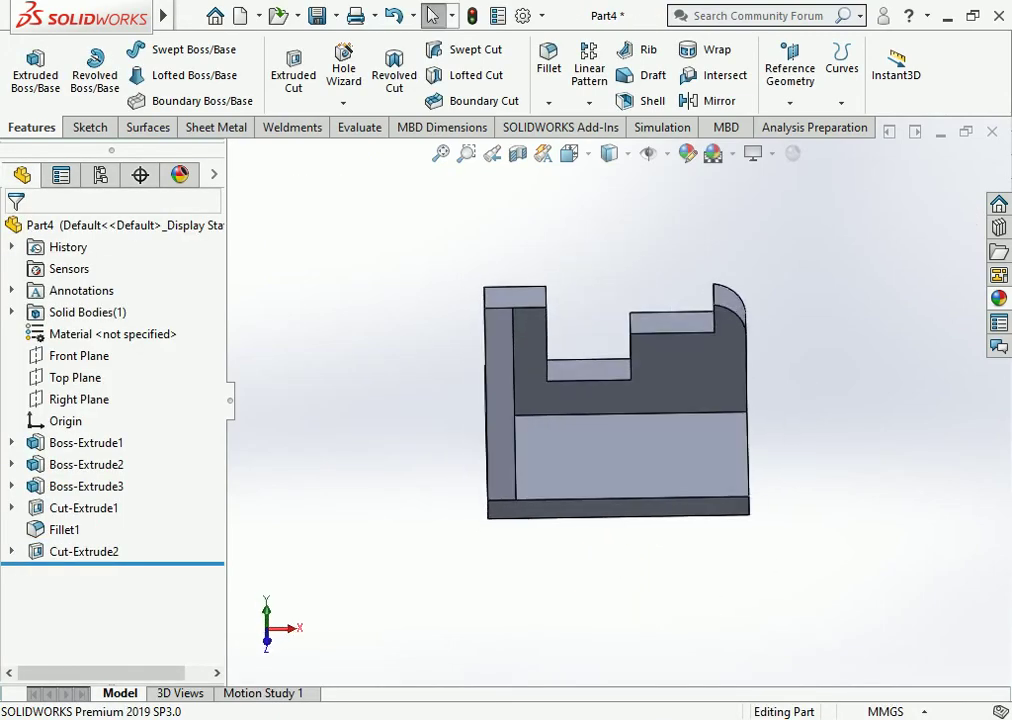
Step: Fillet the base plate's vertical front corner edge with a 60 mm radius
left_click(748, 507)
left_click(928, 447)
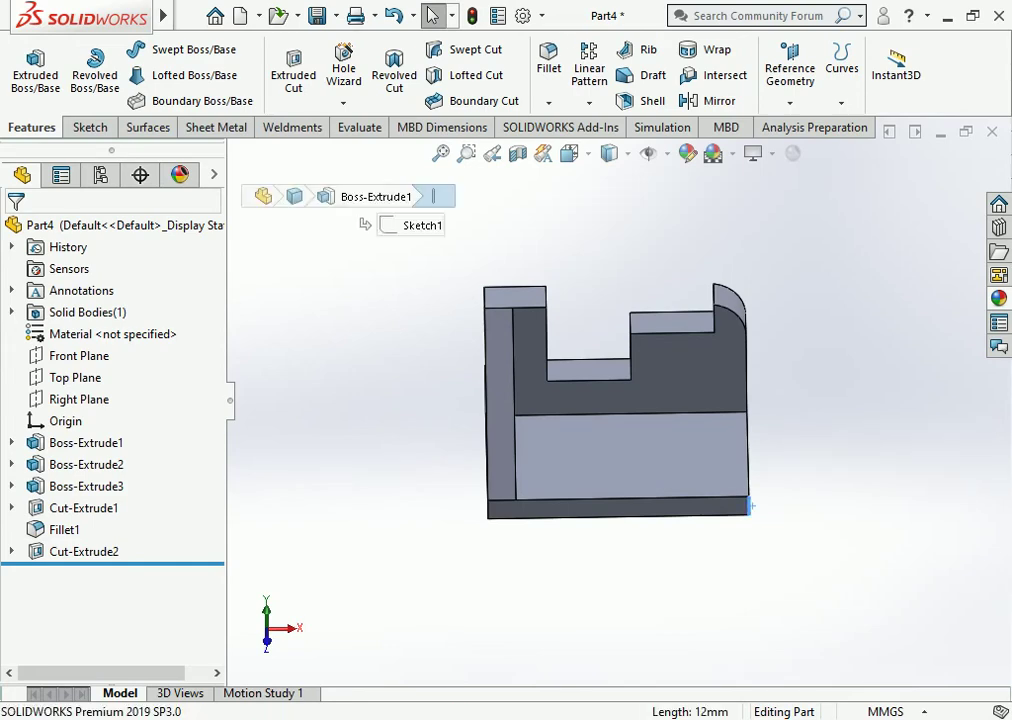
key("z")
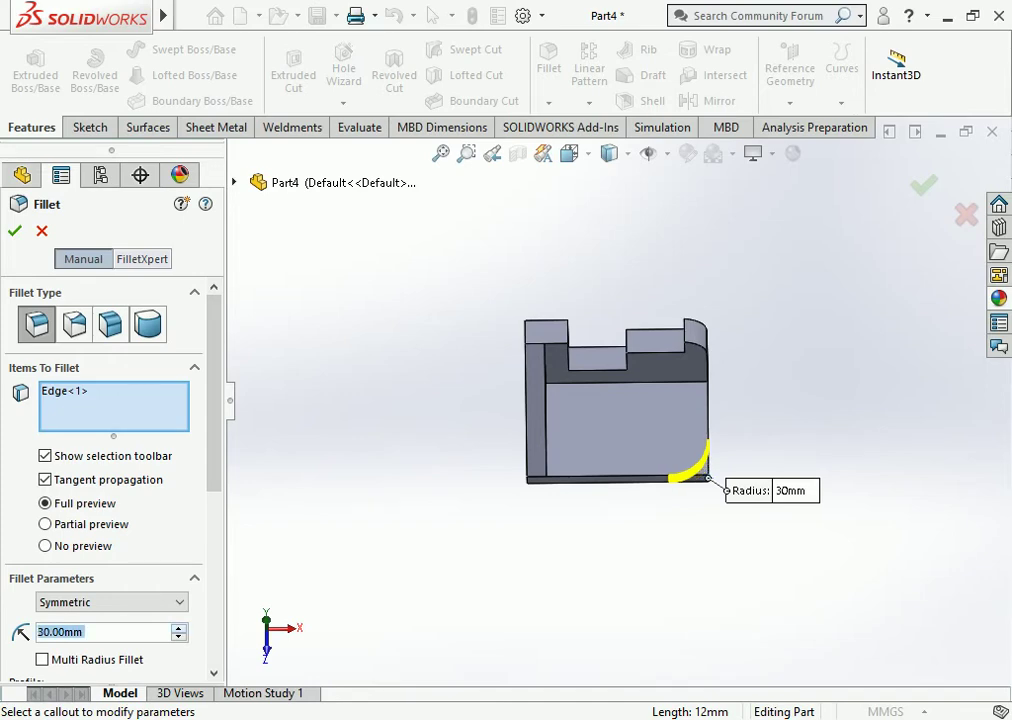
key("Up")
key("Up")
key("Up")
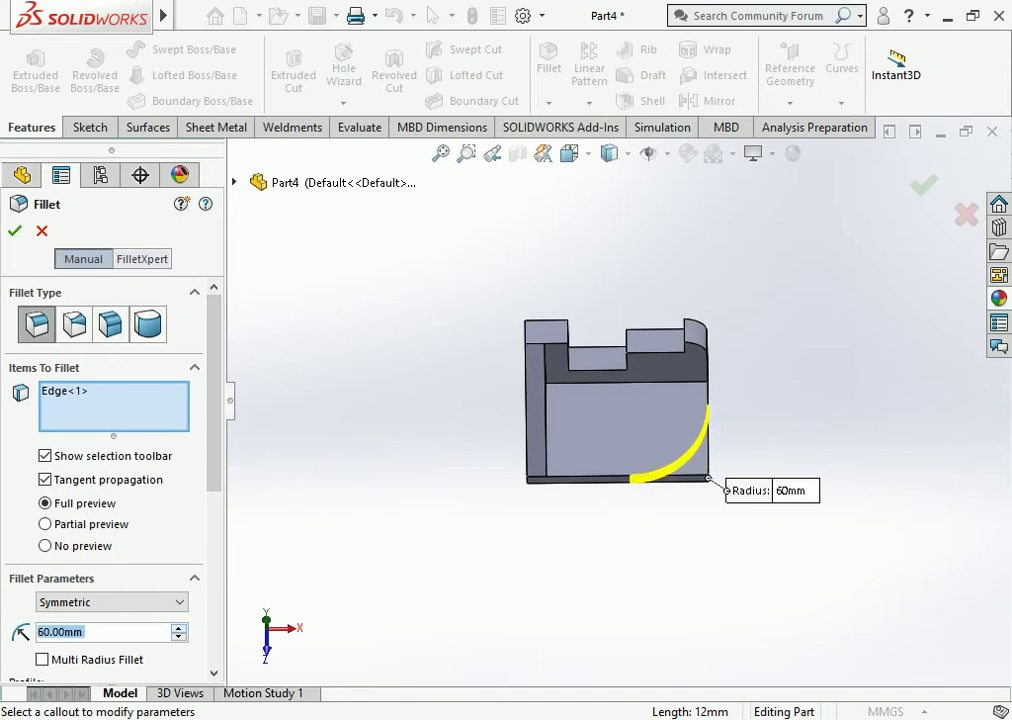
mouse_move(615, 400)
middle_mouse_down()
mouse_move(660, 370)
mouse_move(640, 385)
middle_mouse_up()
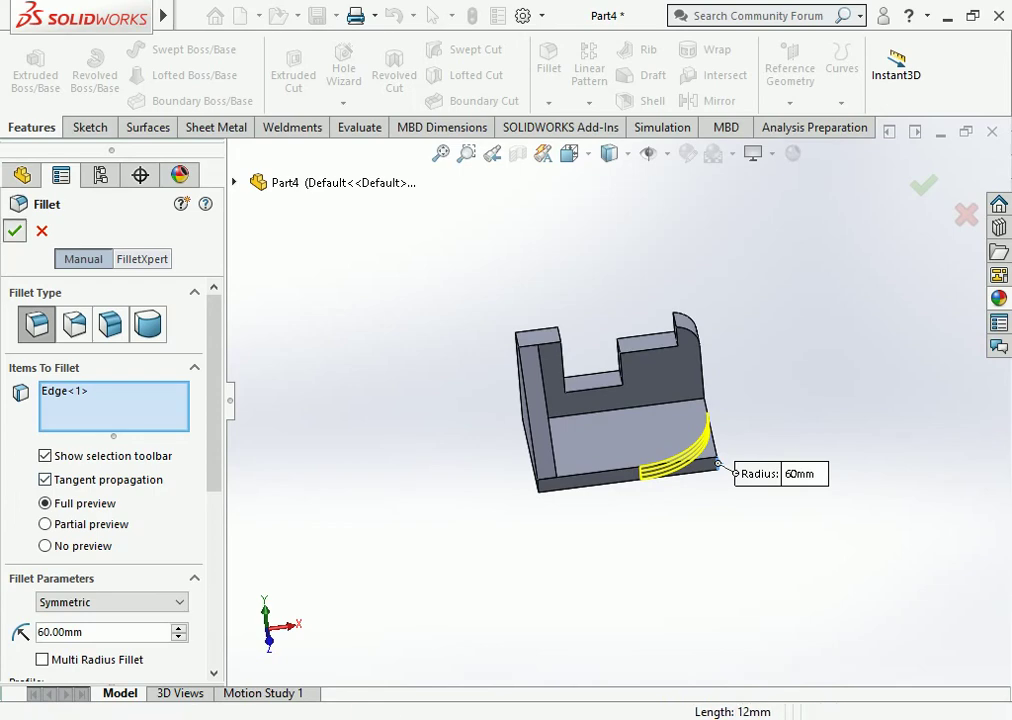
key("Return")
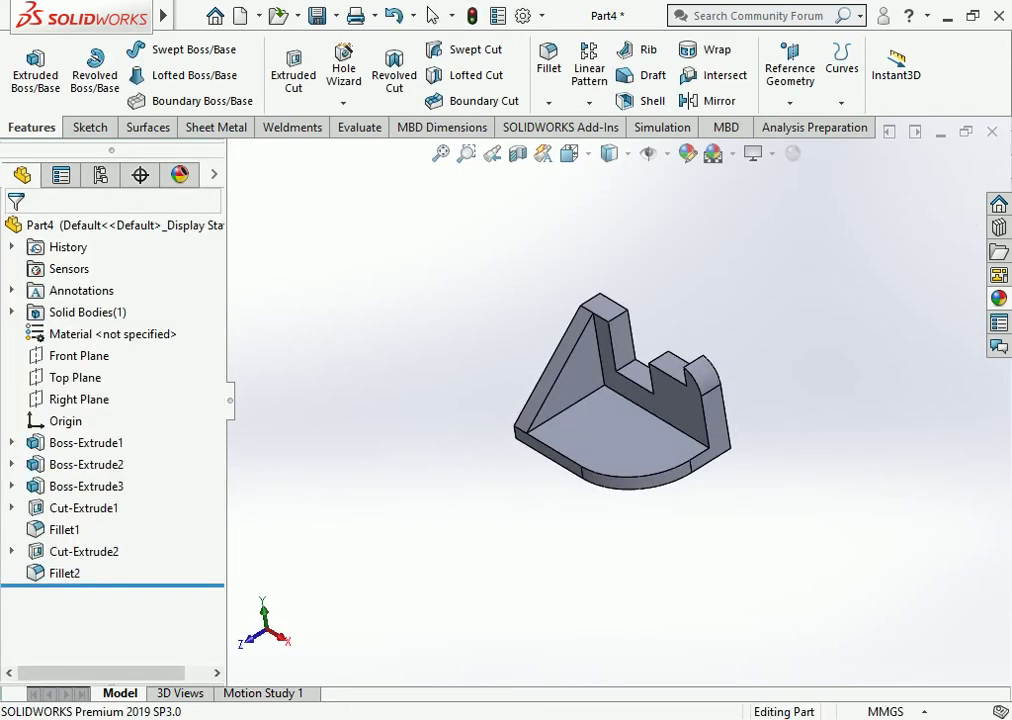
Step: Assign AISI 1020 steel as the part's material
key("f")
scroll(764, 313, "down", 2)
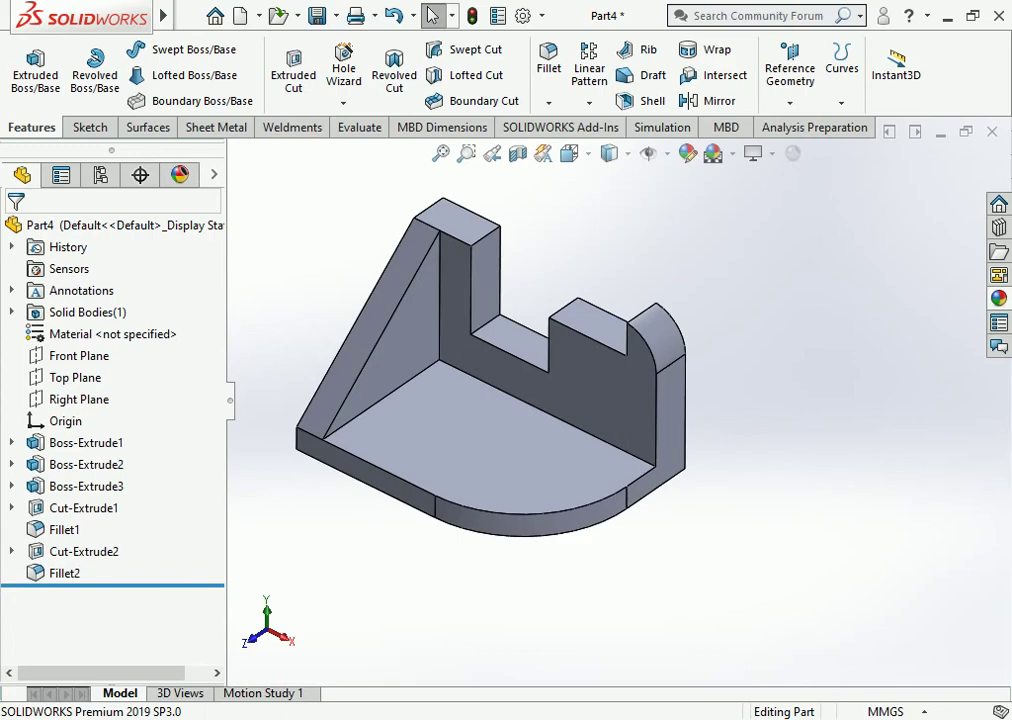
right_click(112, 334)
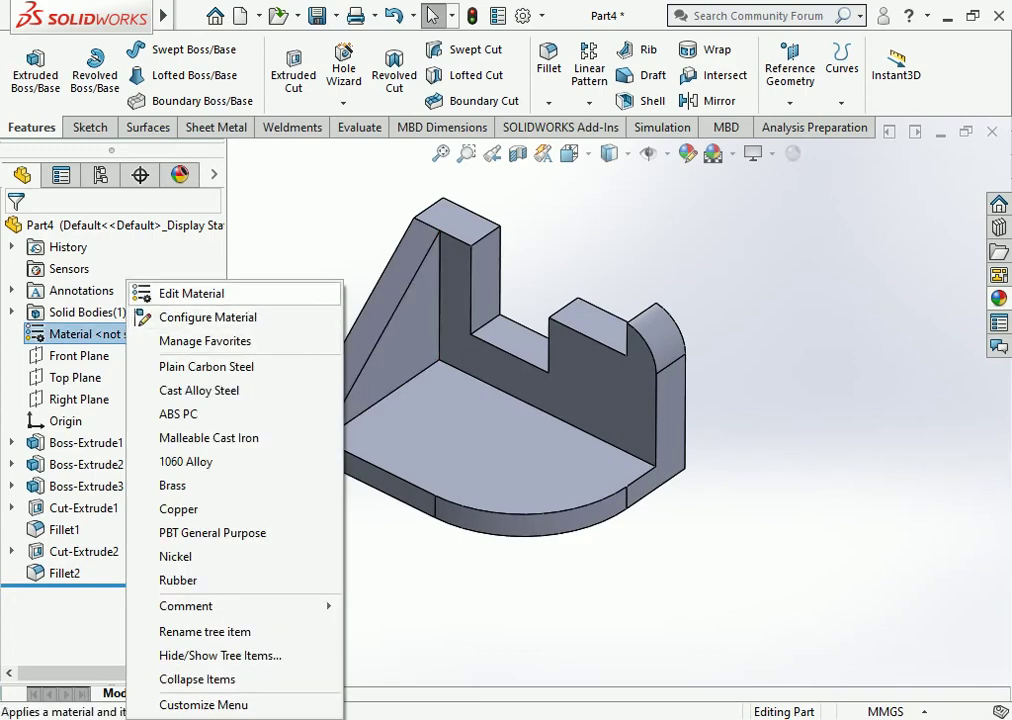
left_click(192, 289)
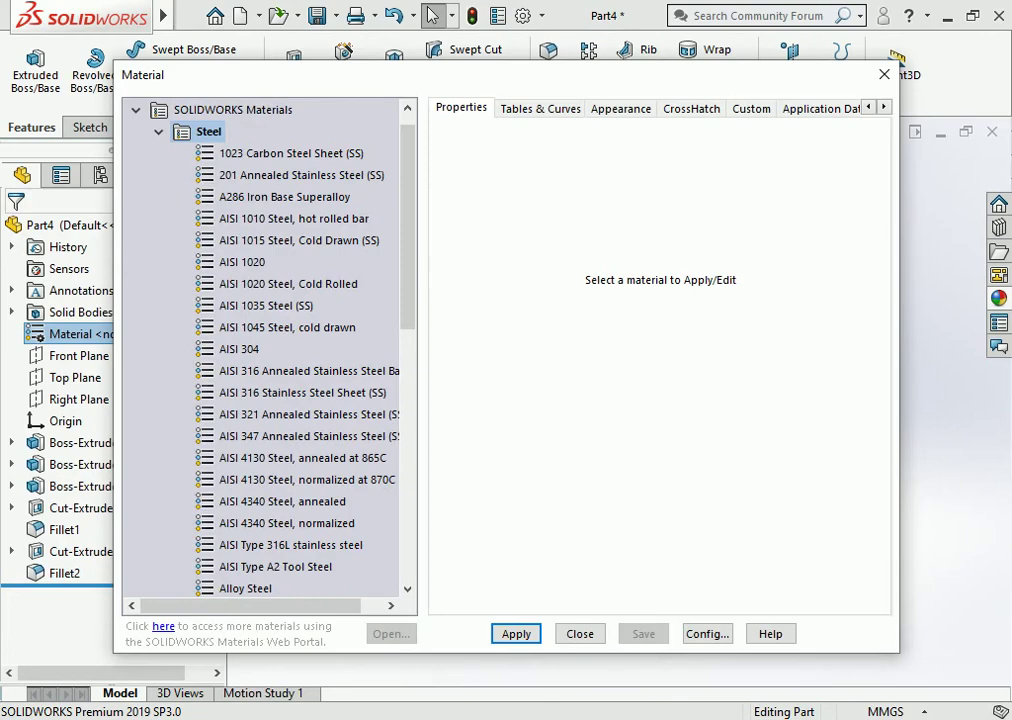
left_click(242, 262)
left_click(516, 633)
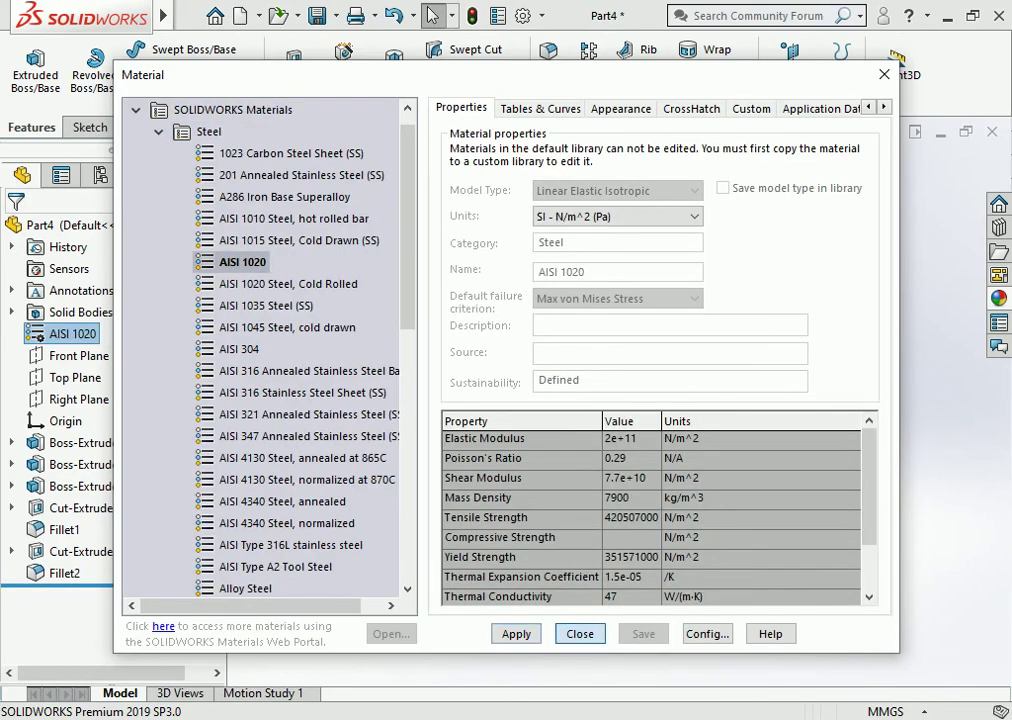
left_click(580, 633)
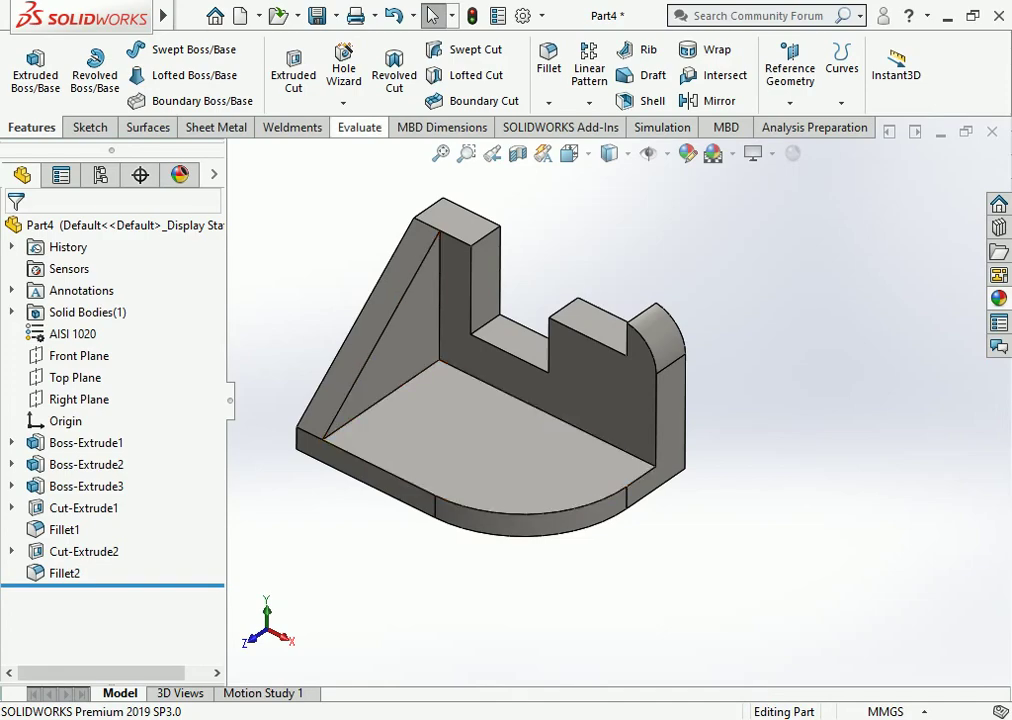
Step: Show Mass Properties and read the mass of 2651.98 grams
left_click(359, 127)
left_click(258, 70)
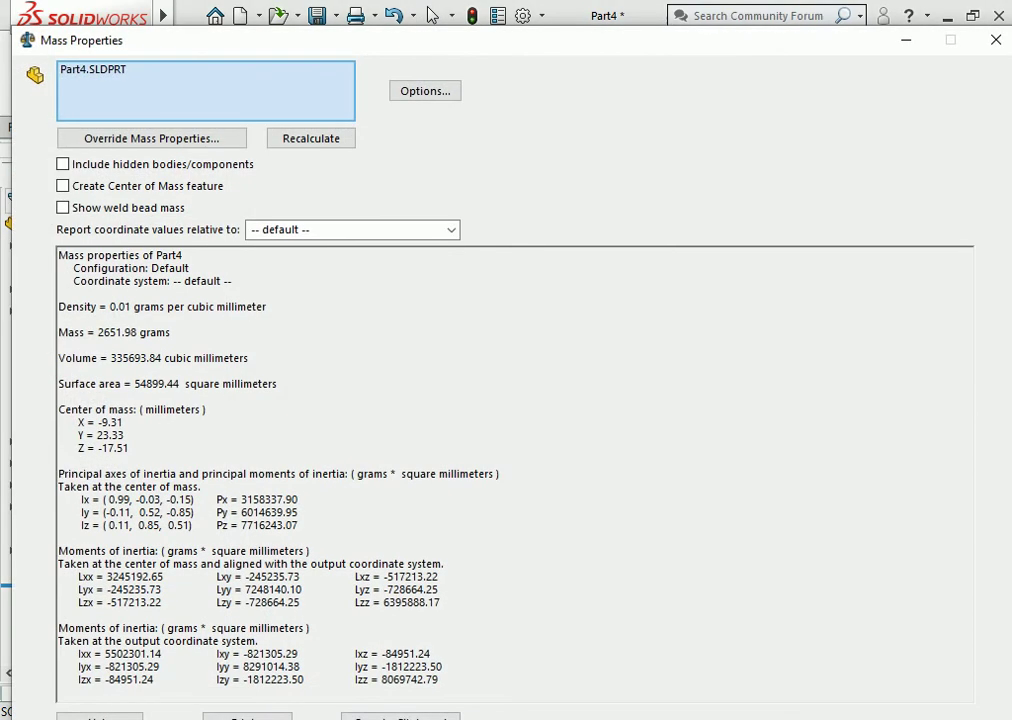
left_click_drag(58, 336, 172, 334)
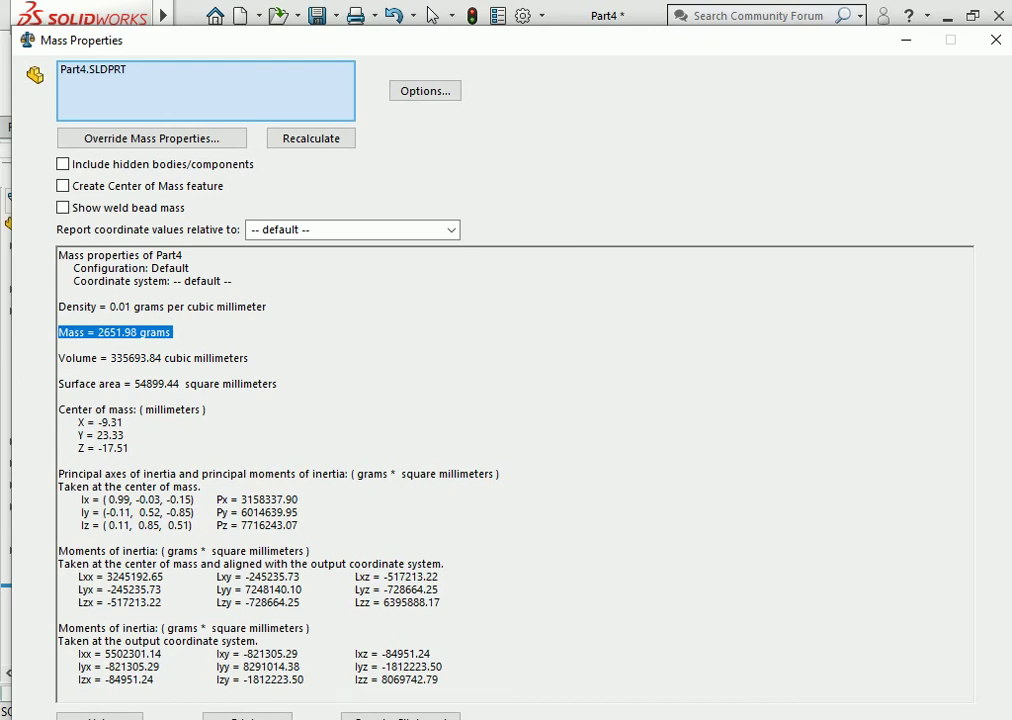
left_click(996, 40)
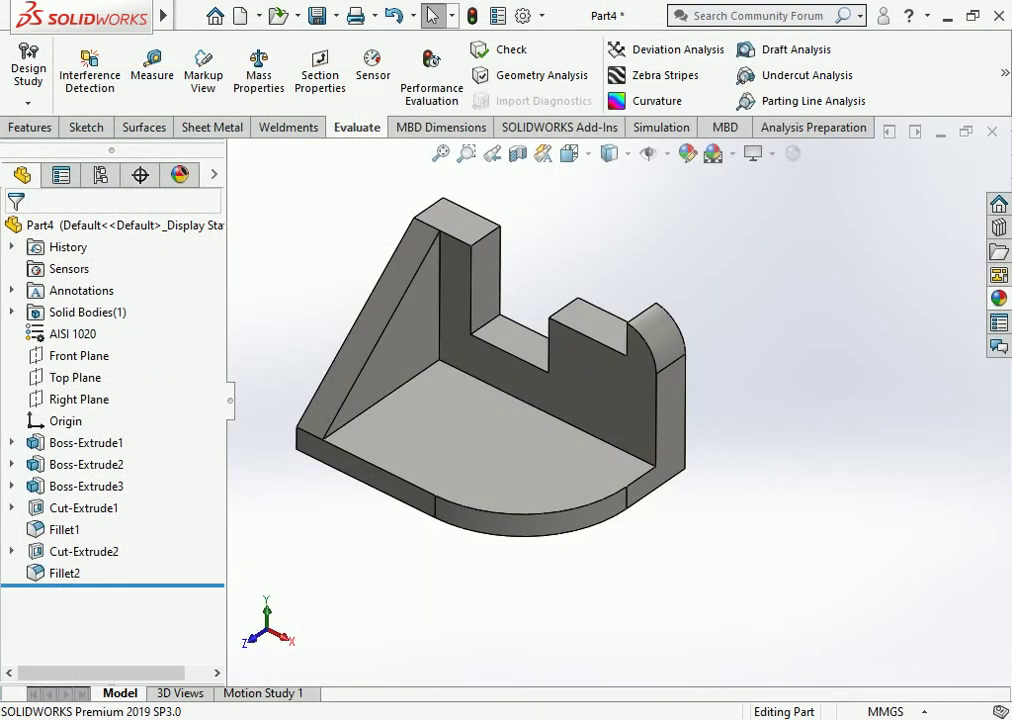